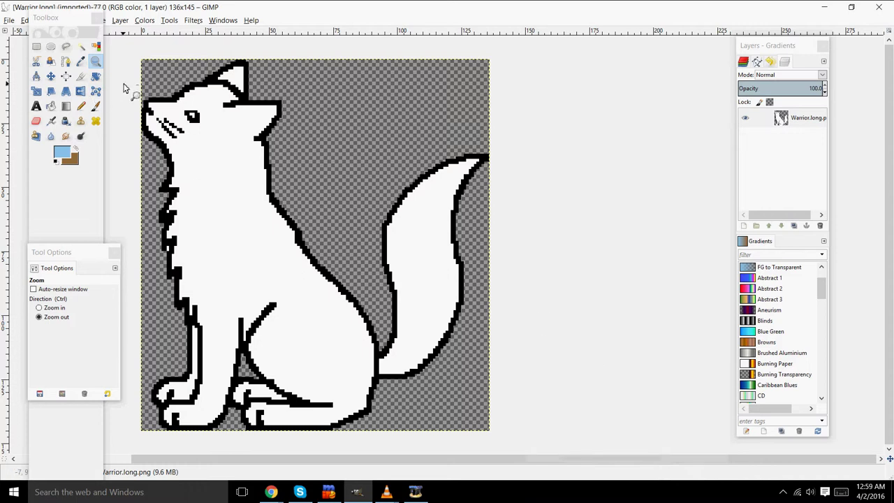
Step: Select all white areas of the fox by colour and delete them, leaving only the black line art
{"action": "left_click", "coordinate": [96, 47]}
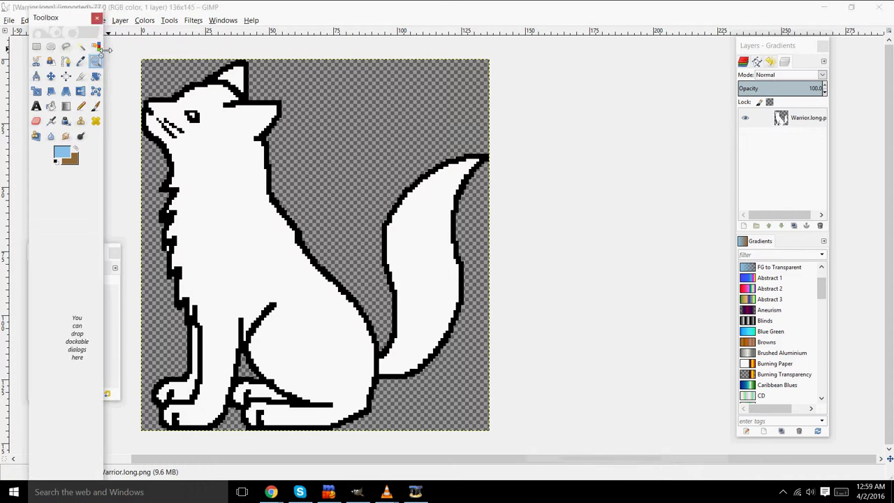
{"action": "left_click", "coordinate": [206, 134]}
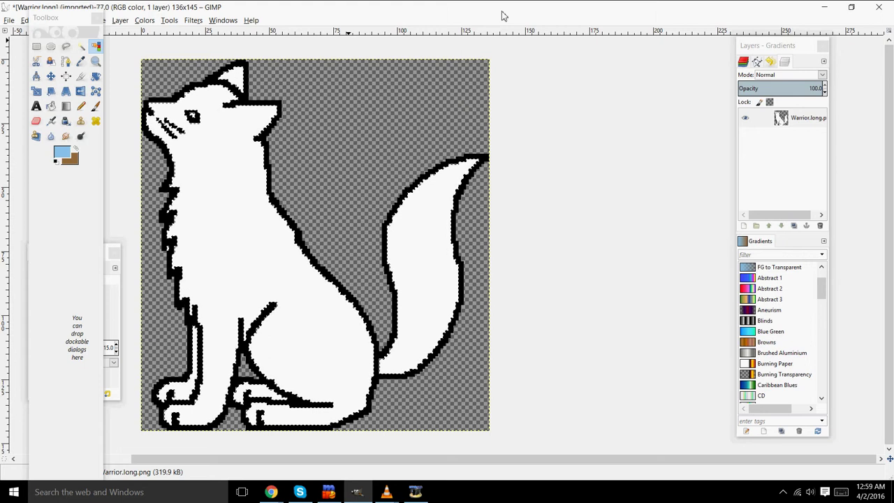
{"action": "key", "text": "Delete"}
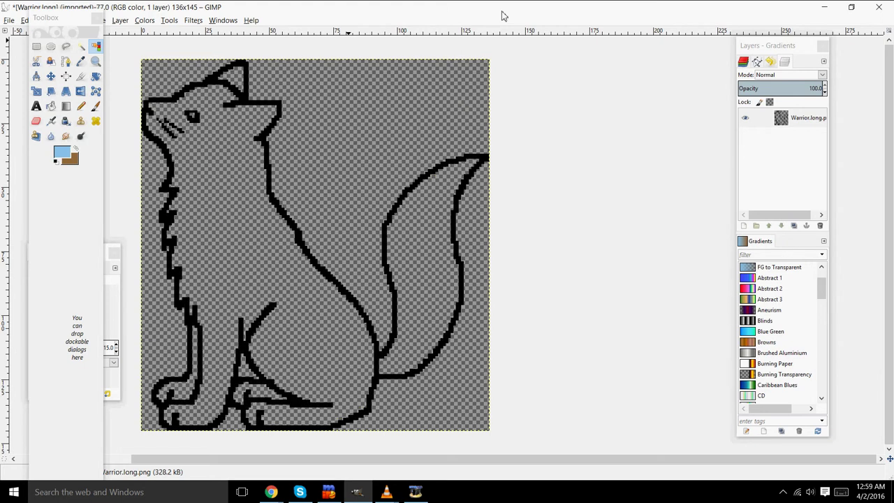
Step: Add a new transparent layer and lower it beneath the line art layer
{"action": "left_click", "coordinate": [743, 226]}
{"action": "left_click", "coordinate": [743, 314]}
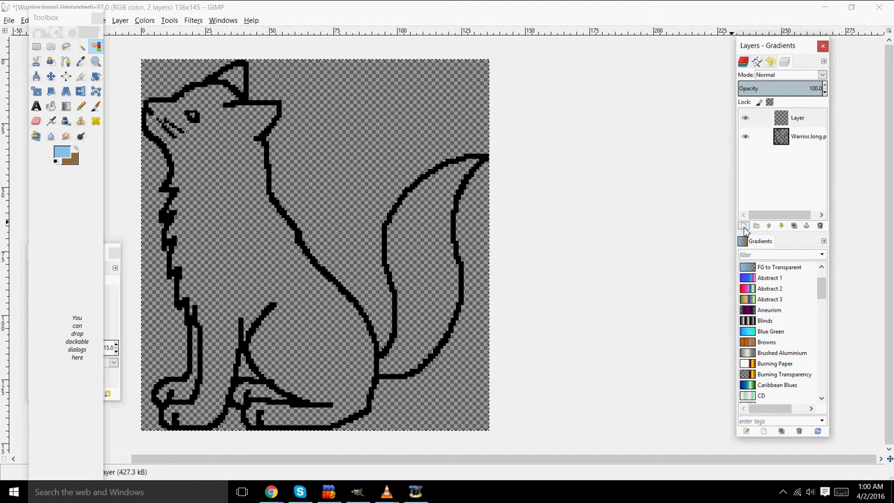
{"action": "left_click", "coordinate": [782, 227]}
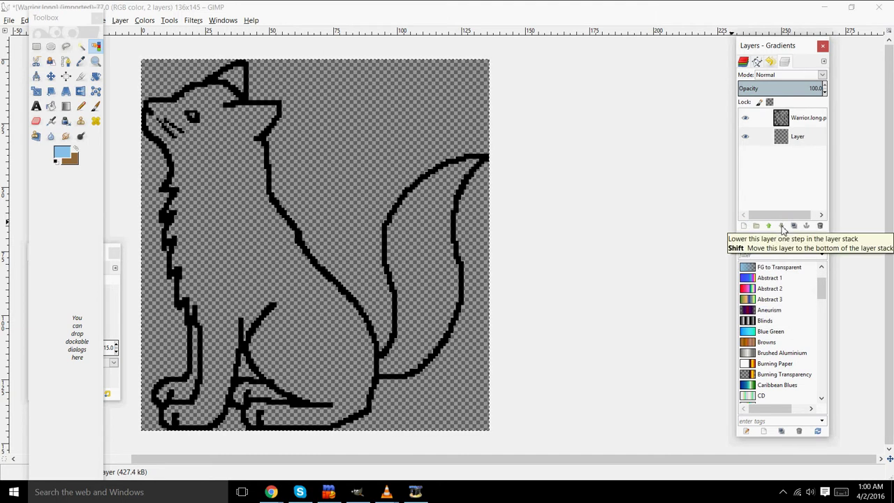
Step: Set the foreground colour to orange ea5800 and bucket-fill the new layer beneath the line art
{"action": "left_click", "coordinate": [51, 106]}
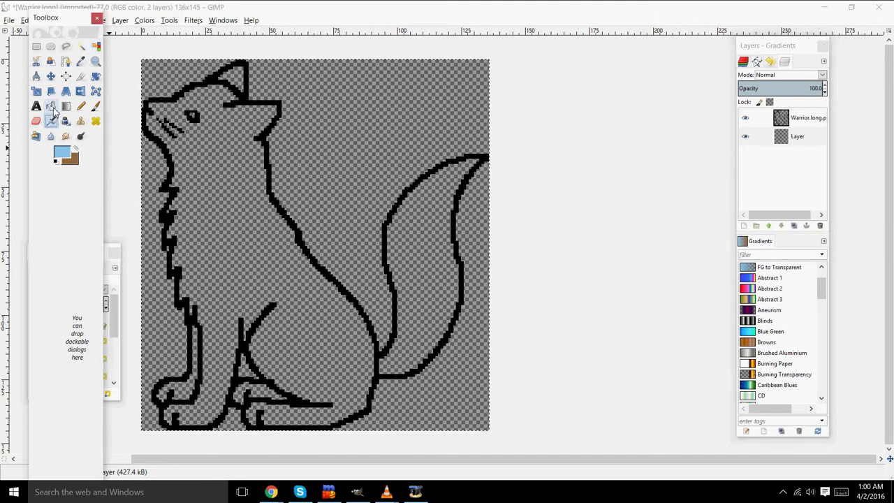
{"action": "left_click", "coordinate": [69, 153]}
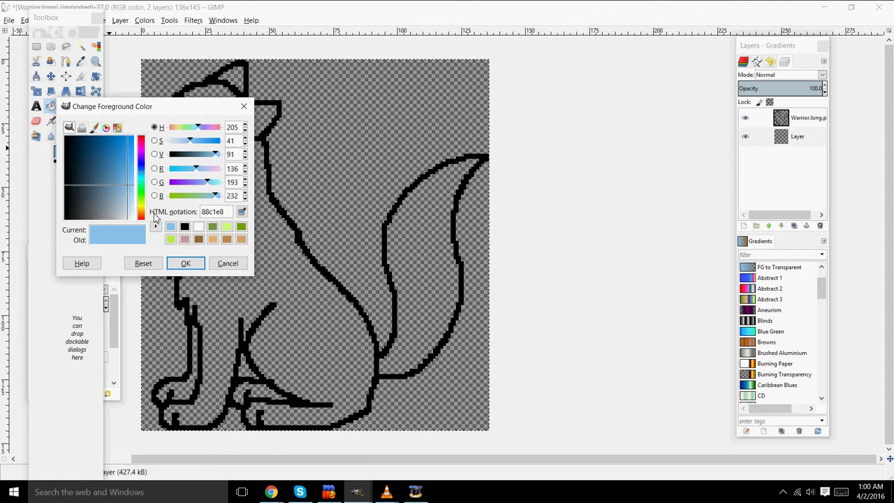
{"action": "left_click", "coordinate": [143, 215]}
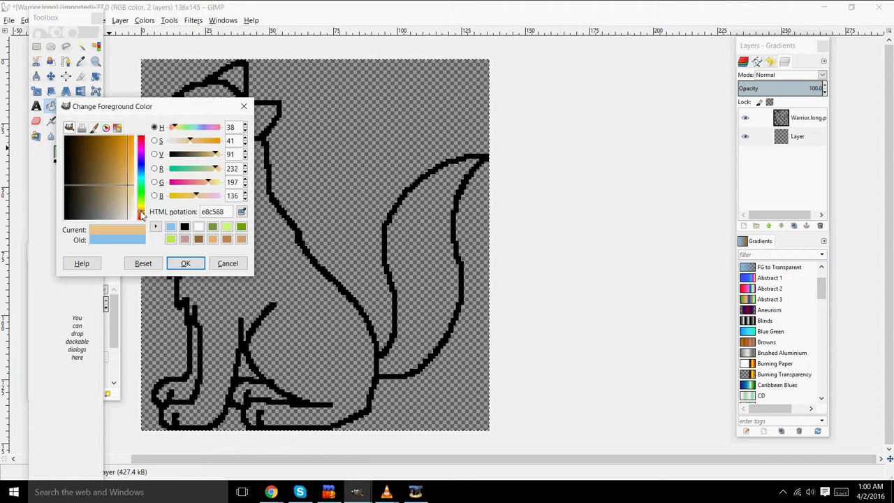
{"action": "left_click", "coordinate": [143, 218]}
{"action": "left_click_drag", "start_coordinate": [120, 174], "coordinate": [128, 136]}
{"action": "left_click", "coordinate": [186, 263]}
{"action": "left_click", "coordinate": [238, 200]}
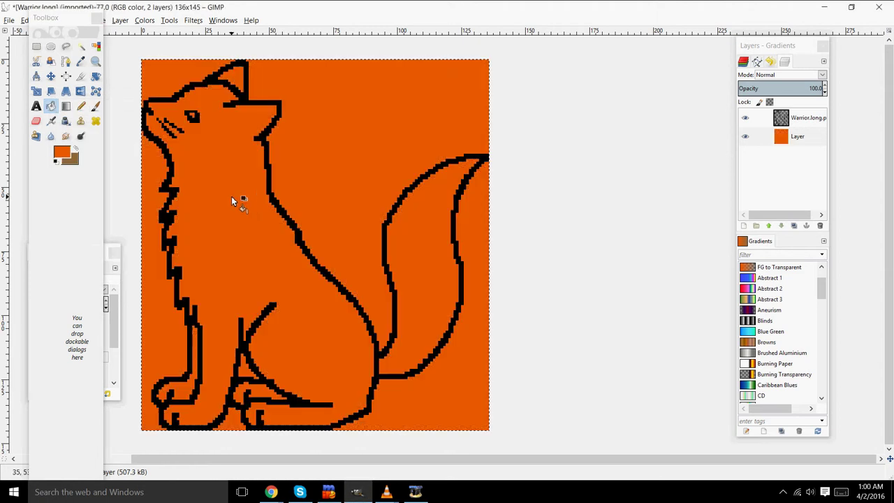
Step: Change the foreground colour to the yellower orange ea7900 and refill the base layer
{"action": "left_click", "coordinate": [61, 152]}
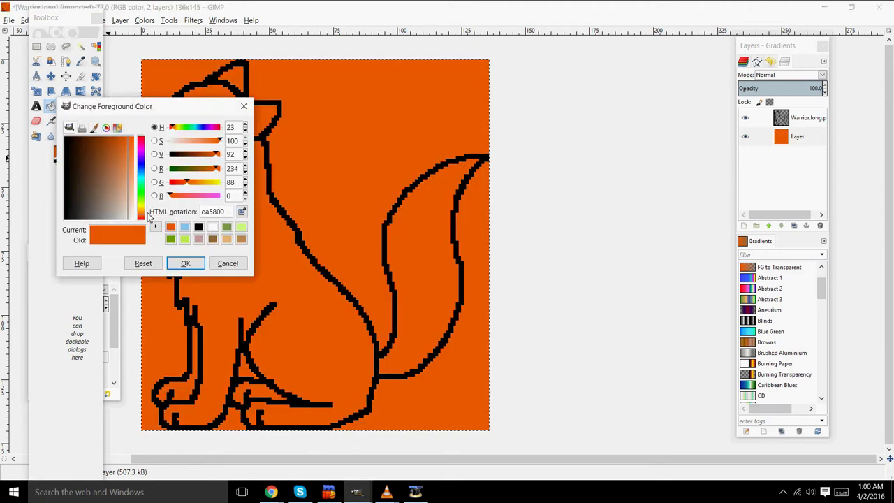
{"action": "left_click", "coordinate": [141, 209]}
{"action": "left_click", "coordinate": [142, 212]}
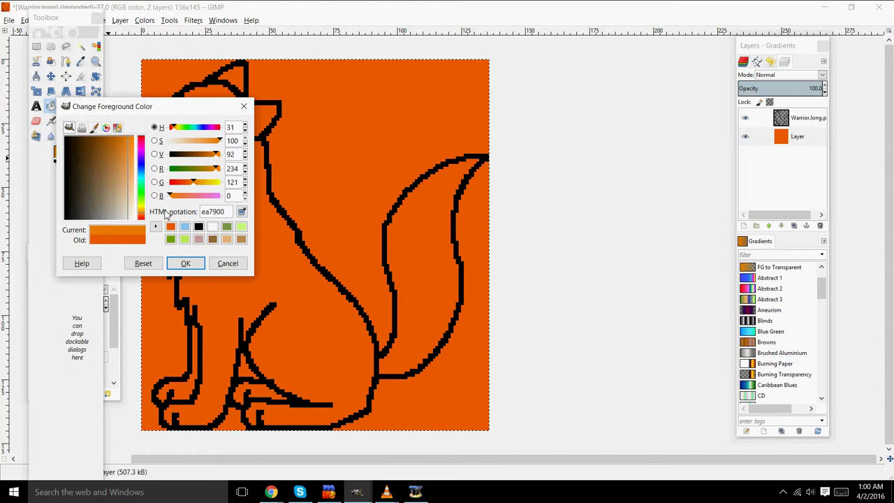
{"action": "left_click", "coordinate": [186, 263]}
{"action": "left_click", "coordinate": [217, 254]}
Step: Shift the foreground colour to a redder, slightly darker orange and refill the base layer
{"action": "left_click", "coordinate": [64, 154]}
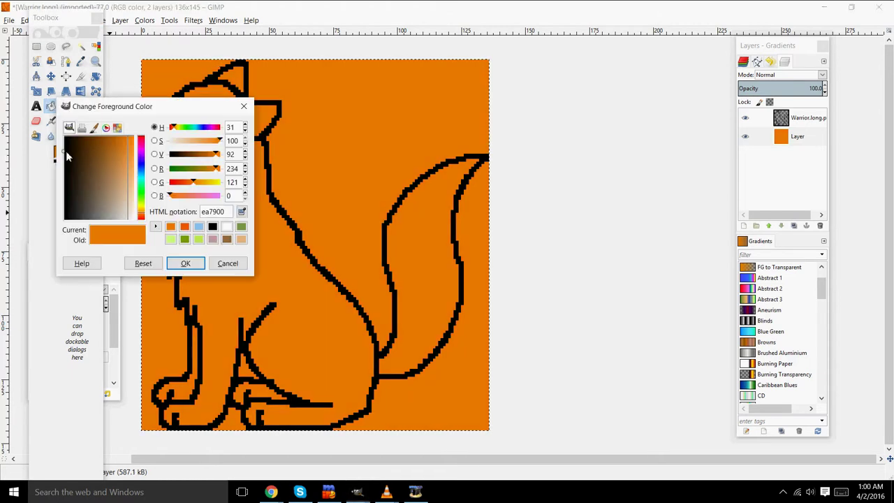
{"action": "left_click", "coordinate": [141, 214]}
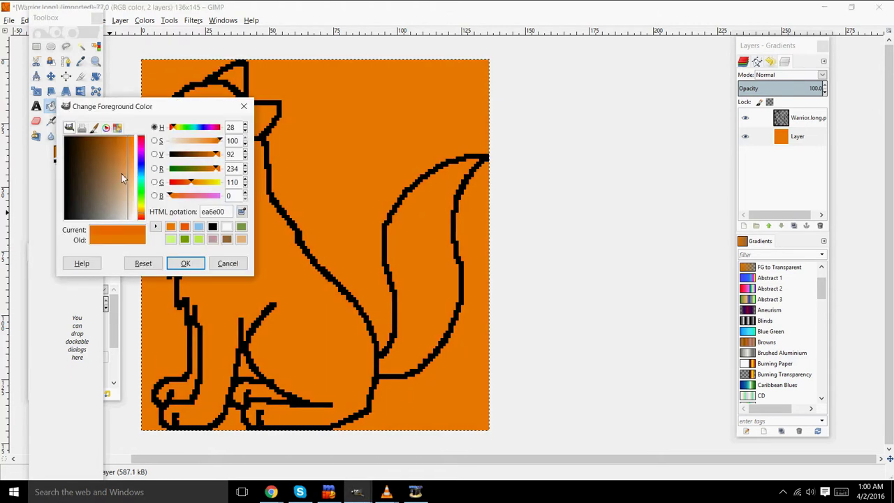
{"action": "left_click", "coordinate": [126, 144]}
{"action": "left_click", "coordinate": [186, 263]}
{"action": "left_click", "coordinate": [245, 251]}
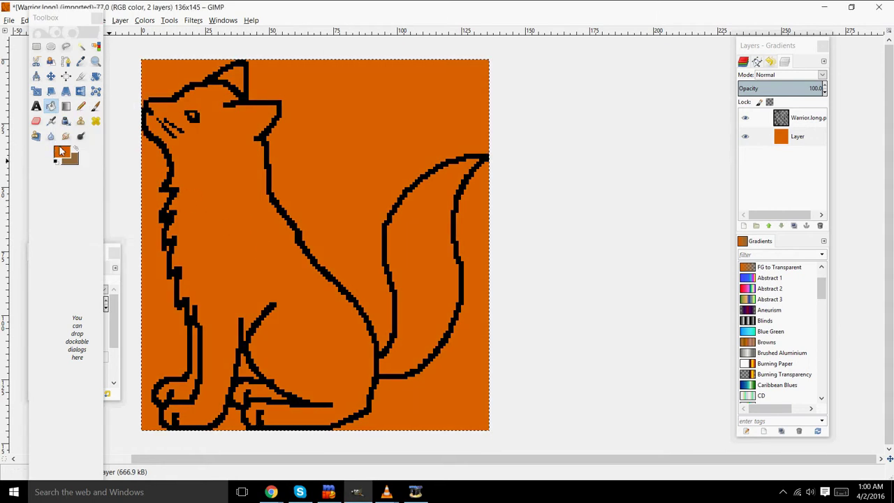
Step: Brighten the foreground orange to e76700 and refill the base layer with it
{"action": "left_click", "coordinate": [64, 152]}
{"action": "left_click_drag", "start_coordinate": [122, 142], "coordinate": [128, 134]}
{"action": "left_click", "coordinate": [190, 261]}
{"action": "left_click", "coordinate": [235, 248]}
Step: Darken the foreground orange slightly to e16500 and fill the base layer with it
{"action": "left_click", "coordinate": [61, 152]}
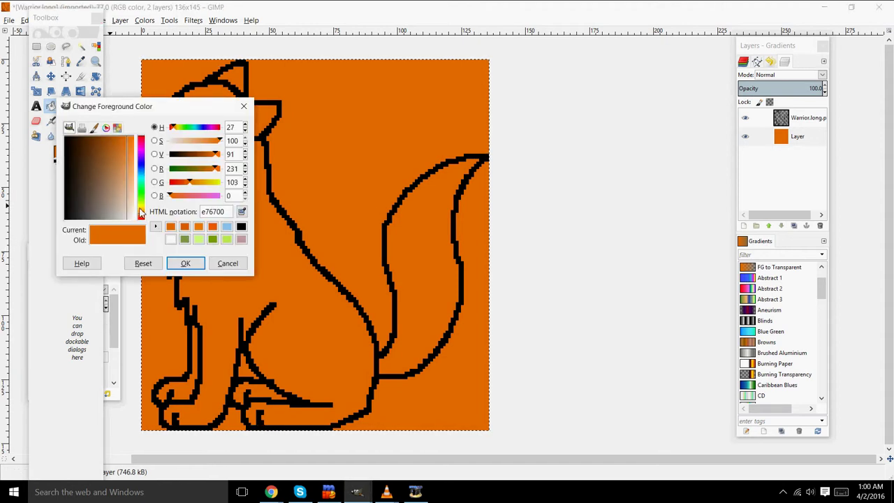
{"action": "left_click", "coordinate": [117, 146]}
{"action": "left_click", "coordinate": [124, 144]}
{"action": "left_click", "coordinate": [186, 263]}
{"action": "left_click", "coordinate": [226, 250]}
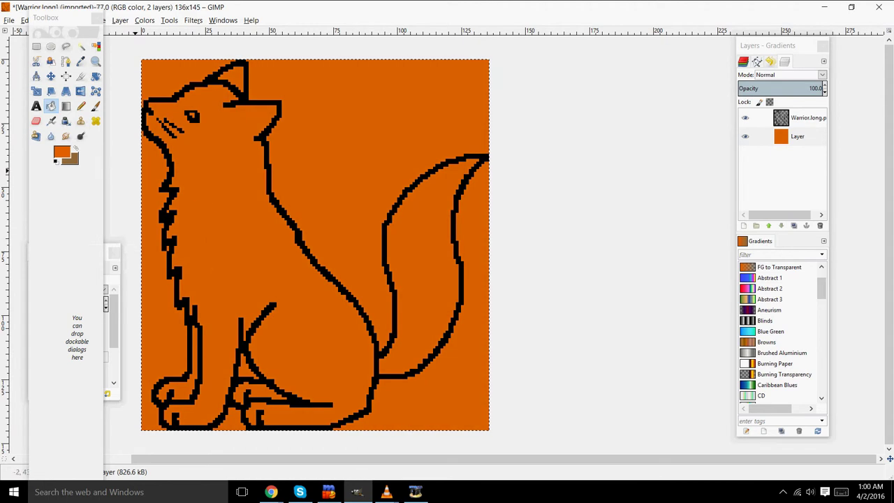
{"action": "left_click", "coordinate": [193, 199]}
Step: Set the foreground colour to the dark burnt orange ac4500
{"action": "left_click", "coordinate": [65, 154]}
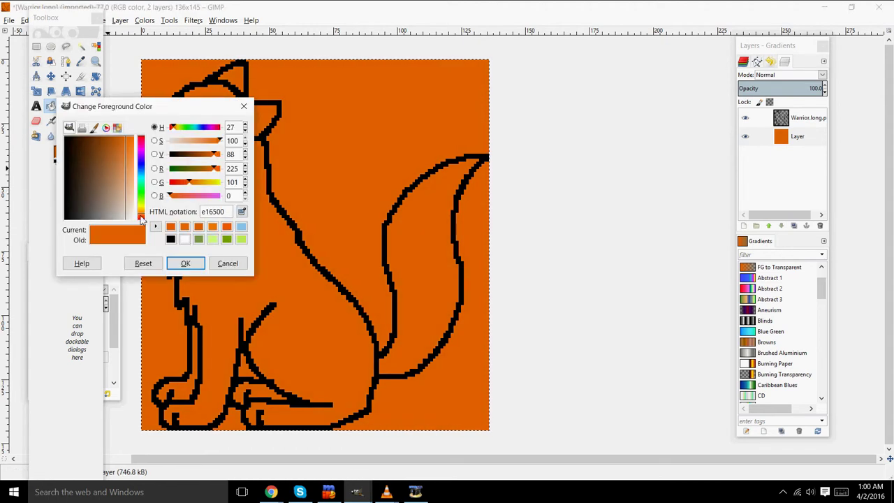
{"action": "left_click_drag", "start_coordinate": [142, 218], "coordinate": [145, 219]}
{"action": "left_click_drag", "start_coordinate": [110, 149], "coordinate": [117, 145]}
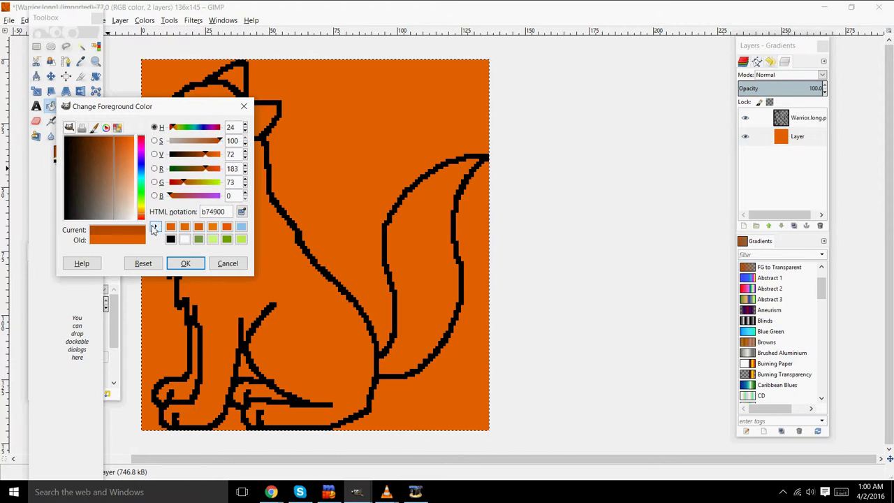
{"action": "left_click", "coordinate": [109, 168]}
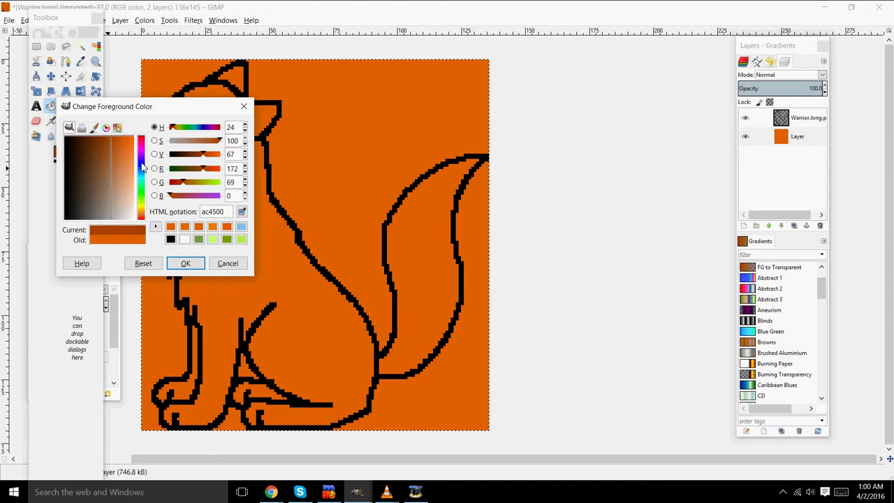
{"action": "left_click", "coordinate": [186, 264]}
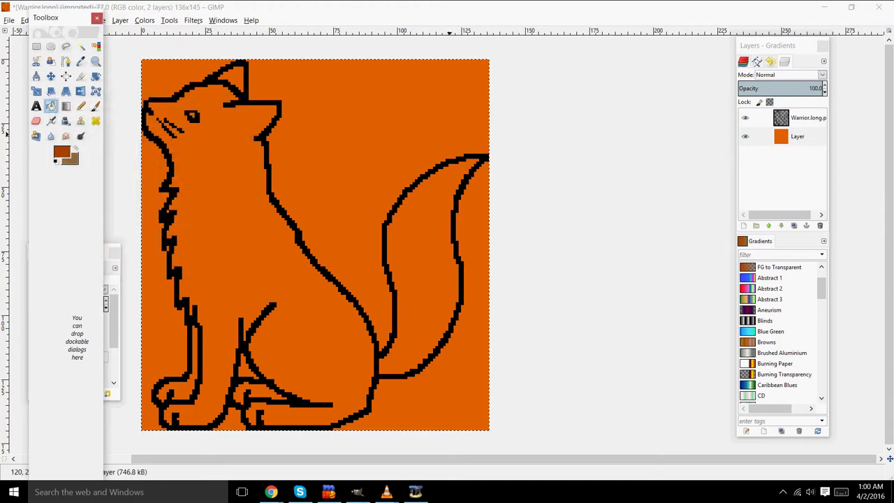
Step: Add a transparent layer between the line art and the orange base, and set the foreground colour to reddish orange d74c00
{"action": "left_click", "coordinate": [744, 226]}
{"action": "left_click", "coordinate": [746, 312]}
{"action": "left_click", "coordinate": [69, 149]}
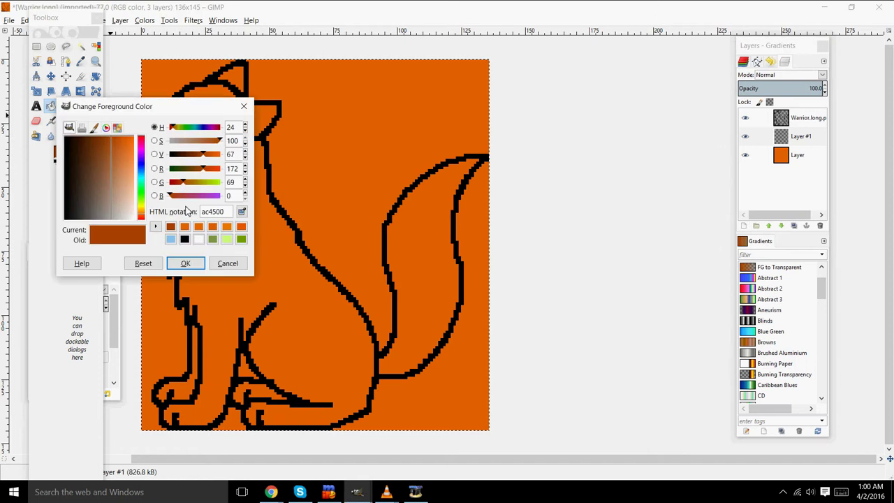
{"action": "left_click", "coordinate": [184, 226]}
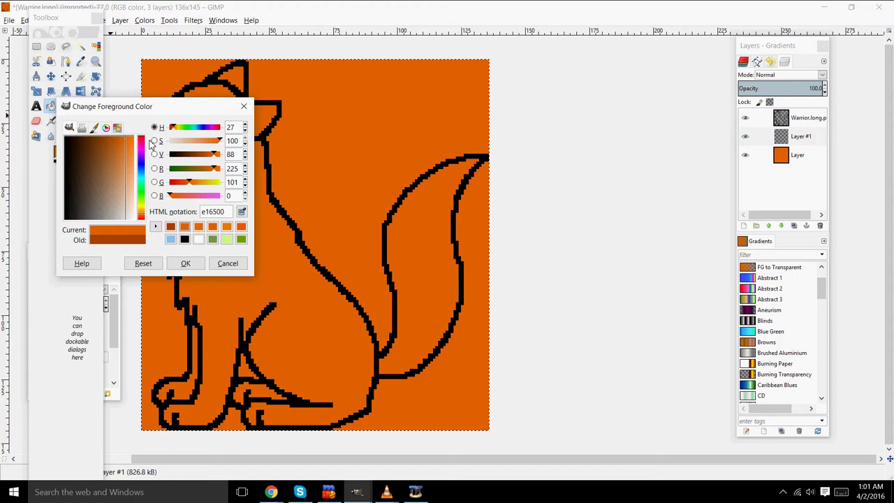
{"action": "left_click", "coordinate": [142, 216]}
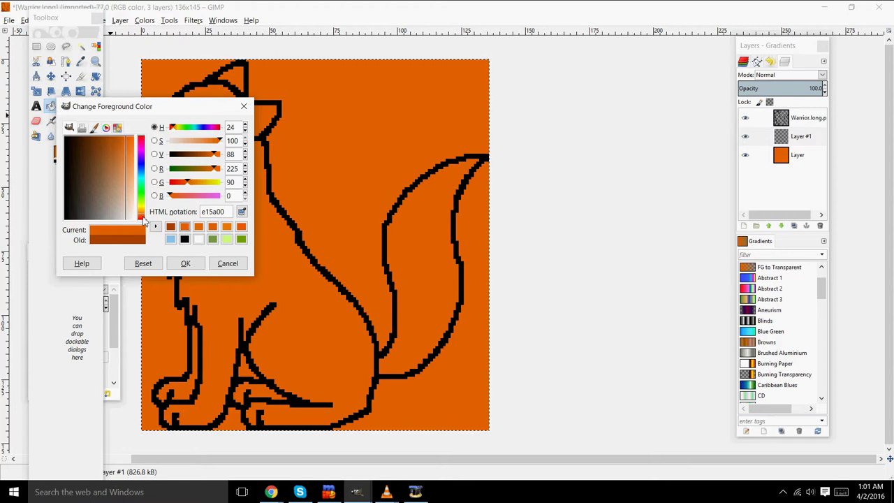
{"action": "left_click", "coordinate": [145, 221]}
{"action": "left_click", "coordinate": [143, 215]}
{"action": "left_click", "coordinate": [143, 217]}
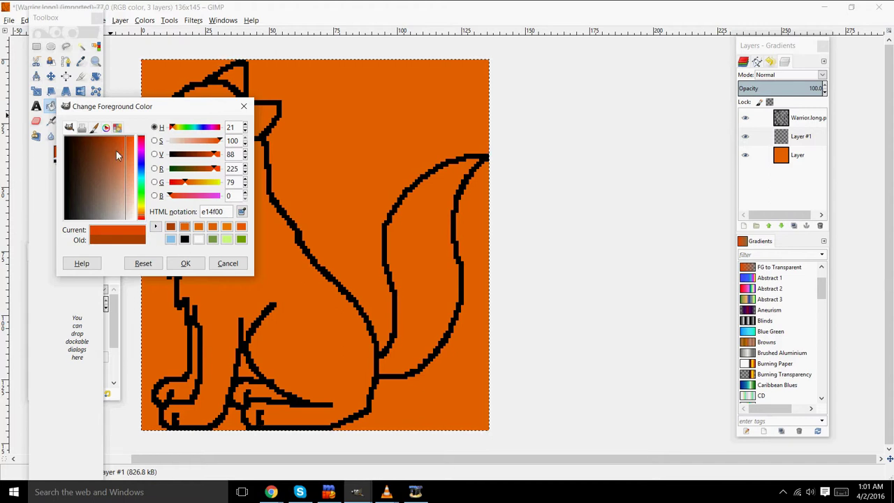
{"action": "left_click_drag", "start_coordinate": [118, 155], "coordinate": [125, 137]}
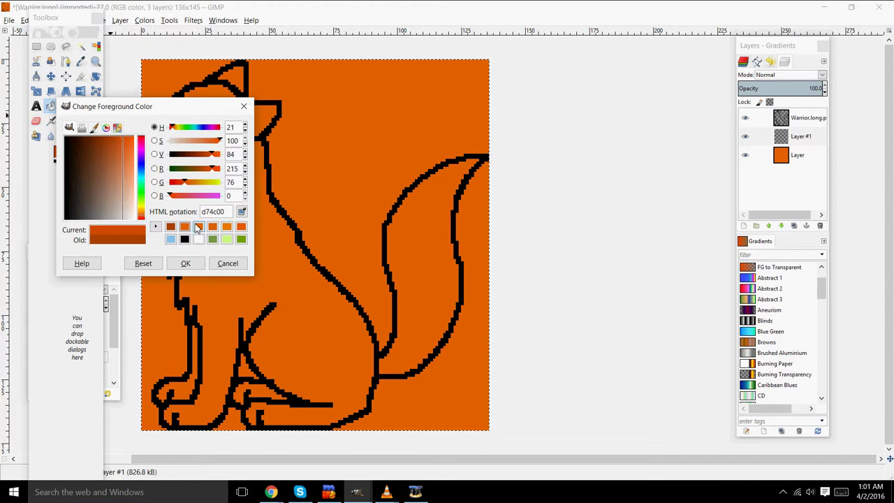
{"action": "left_click", "coordinate": [197, 263]}
{"action": "left_click", "coordinate": [68, 153]}
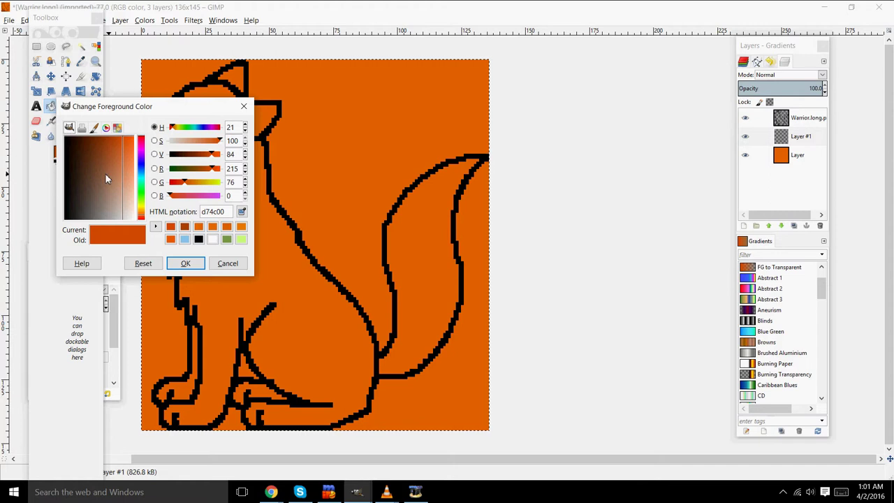
{"action": "left_click_drag", "start_coordinate": [95, 169], "coordinate": [115, 132]}
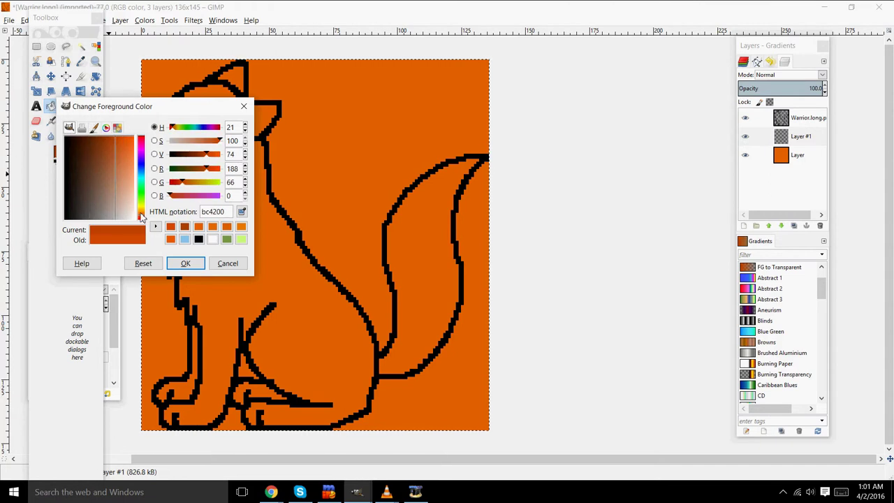
{"action": "left_click_drag", "start_coordinate": [143, 219], "coordinate": [146, 222]}
{"action": "left_click", "coordinate": [224, 263]}
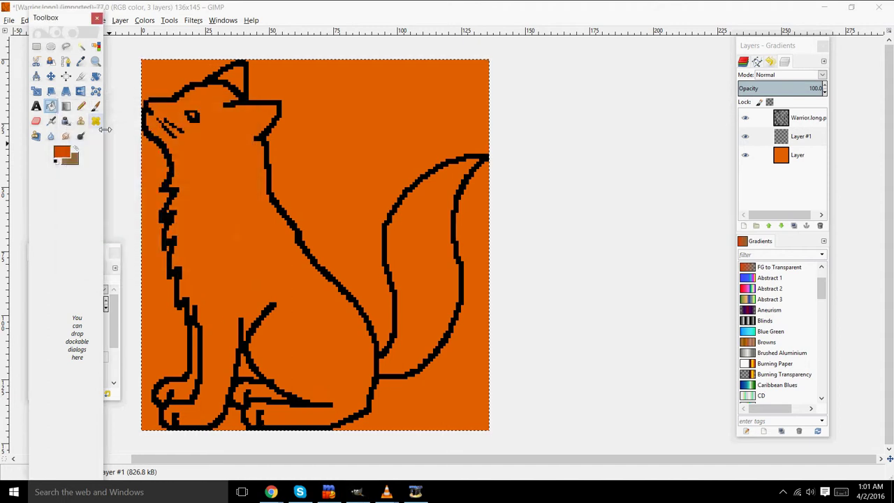
Step: Try to outline a curved marking on the fox's haunch with the Pencil at size 1, and undo it
{"action": "left_click", "coordinate": [82, 109]}
{"action": "left_click", "coordinate": [109, 339]}
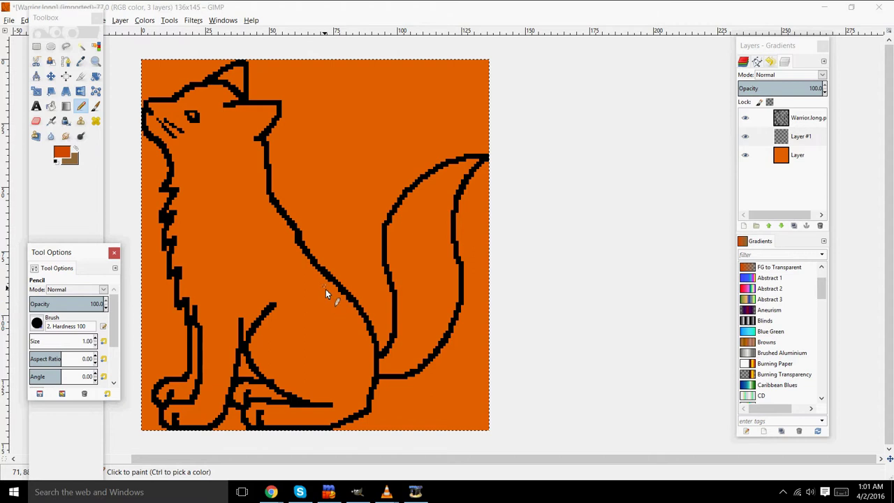
{"action": "left_click_drag", "start_coordinate": [324, 278], "coordinate": [290, 312]}
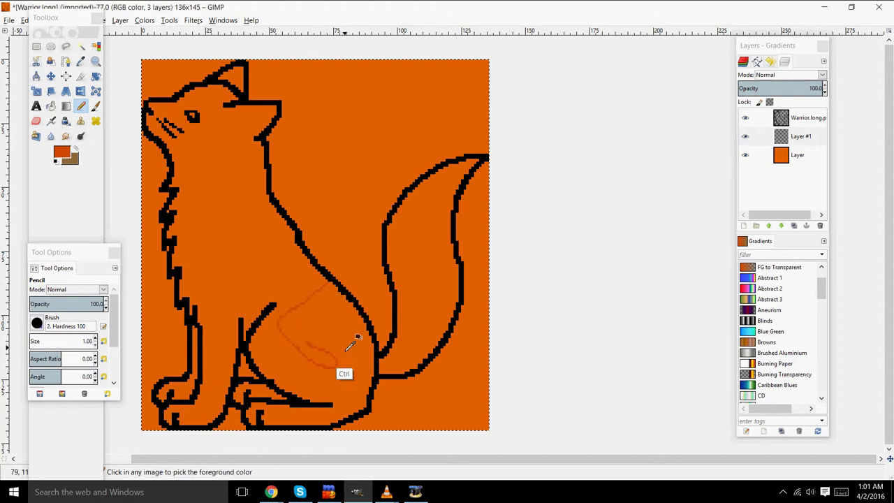
{"action": "key", "text": "ctrl+z"}
Step: Set the foreground colour to a darker reddish orange for drawing the markings
{"action": "left_click", "coordinate": [62, 154]}
{"action": "left_click_drag", "start_coordinate": [109, 133], "coordinate": [112, 135]}
{"action": "left_click", "coordinate": [186, 264]}
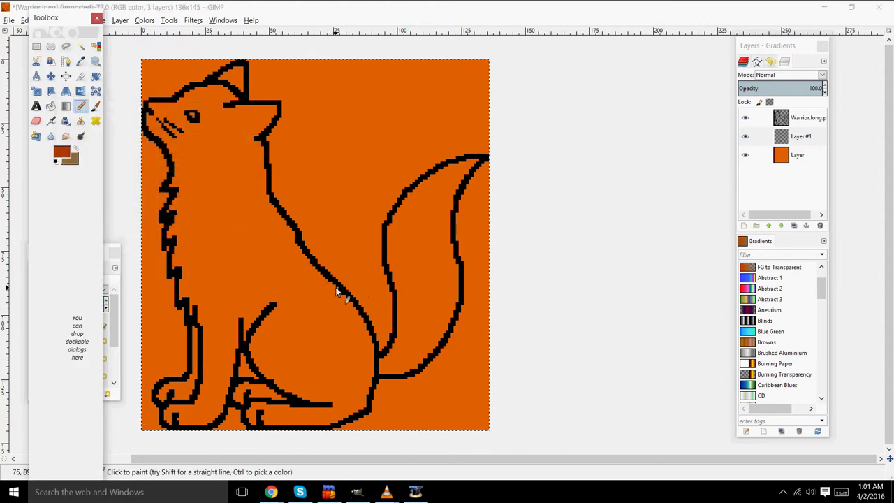
Step: Try two pencil outlines of a hooked marking running from the fox's back around its haunch, undoing each one
{"action": "left_click_drag", "start_coordinate": [334, 288], "coordinate": [287, 336]}
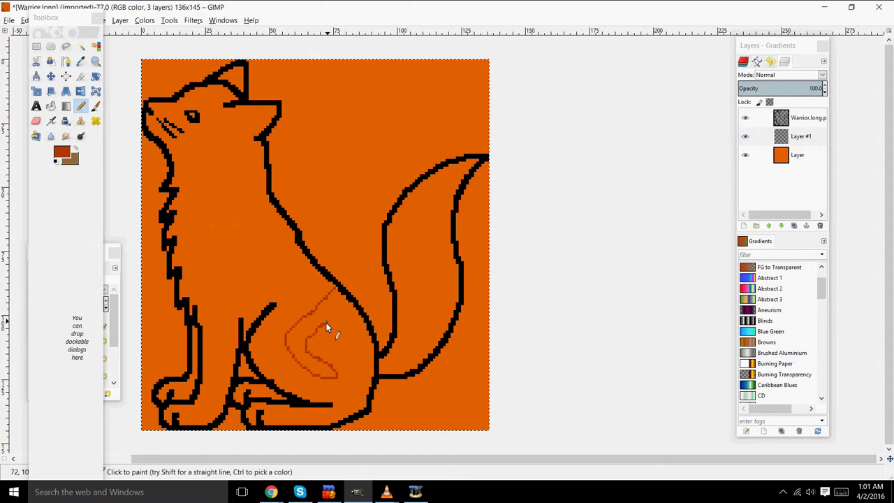
{"action": "key", "text": "ctrl+z"}
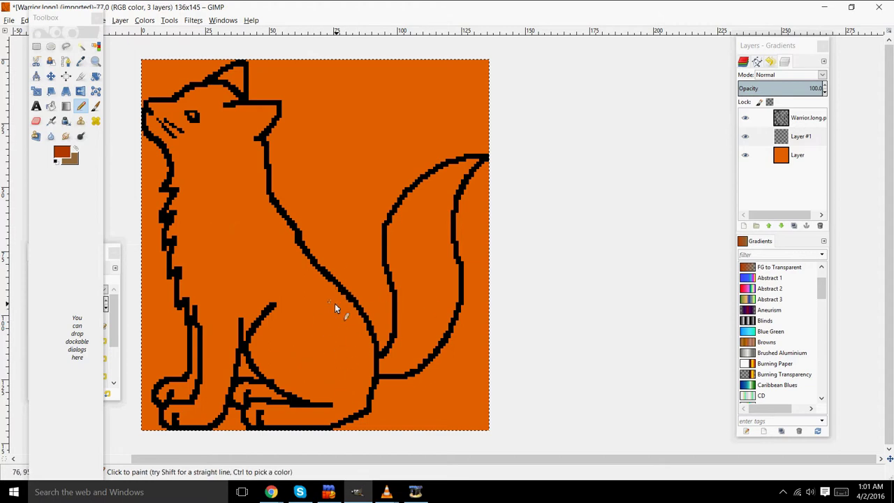
{"action": "left_click_drag", "start_coordinate": [329, 287], "coordinate": [302, 313]}
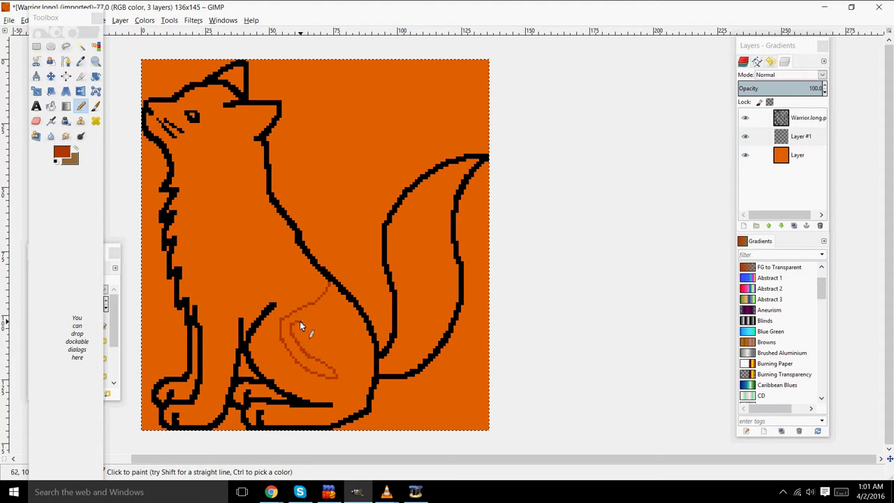
{"action": "key", "text": "ctrl+z"}
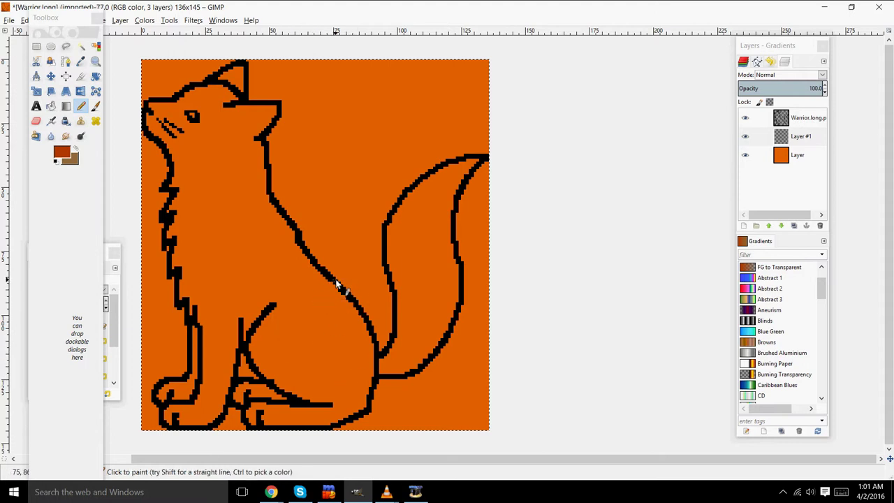
Step: Try several more pencil outlines of a hooked marking curving from the fox's back around the haunch, undoing each one
{"action": "key", "text": "ctrl+z"}
{"action": "left_click_drag", "start_coordinate": [331, 281], "coordinate": [282, 323]}
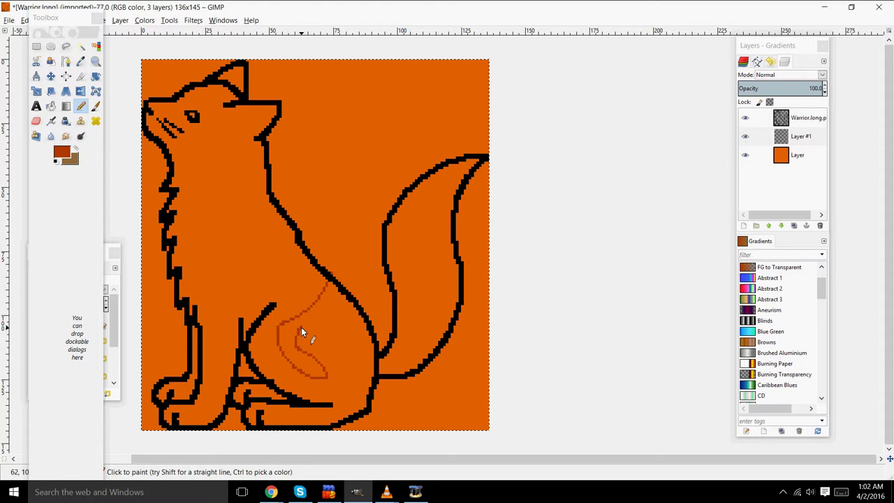
{"action": "key", "text": "ctrl+z"}
{"action": "mouse_move", "coordinate": [331, 284]}
{"action": "left_mouse_down"}
{"action": "mouse_move", "coordinate": [297, 315]}
{"action": "mouse_move", "coordinate": [290, 349]}
{"action": "left_mouse_up"}
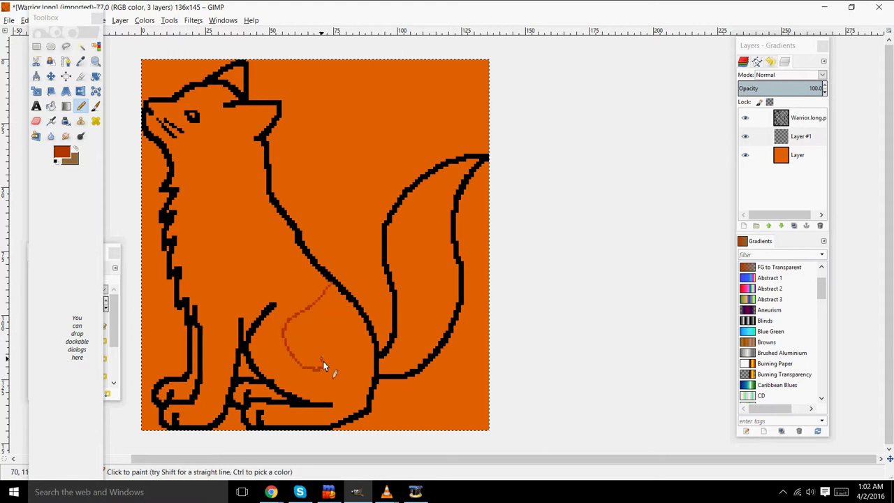
{"action": "key", "text": "ctrl+z"}
{"action": "left_click_drag", "start_coordinate": [332, 285], "coordinate": [290, 328]}
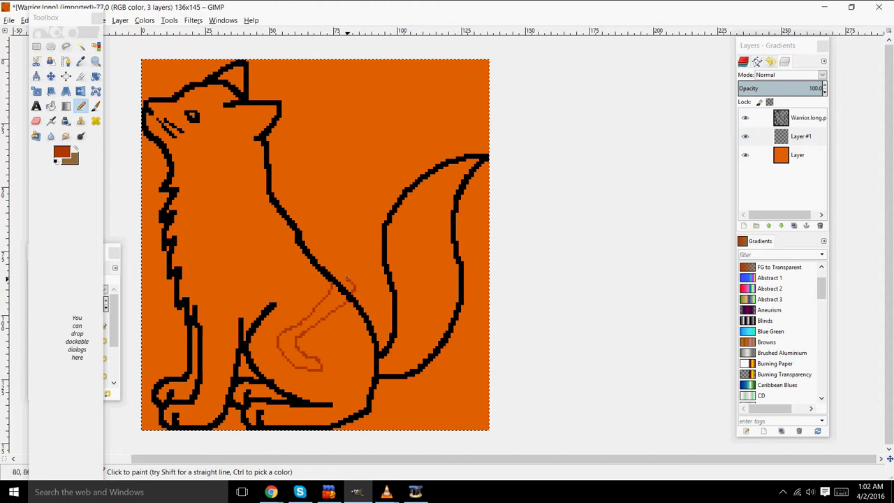
{"action": "key", "text": "ctrl+z"}
{"action": "left_click_drag", "start_coordinate": [332, 286], "coordinate": [303, 312]}
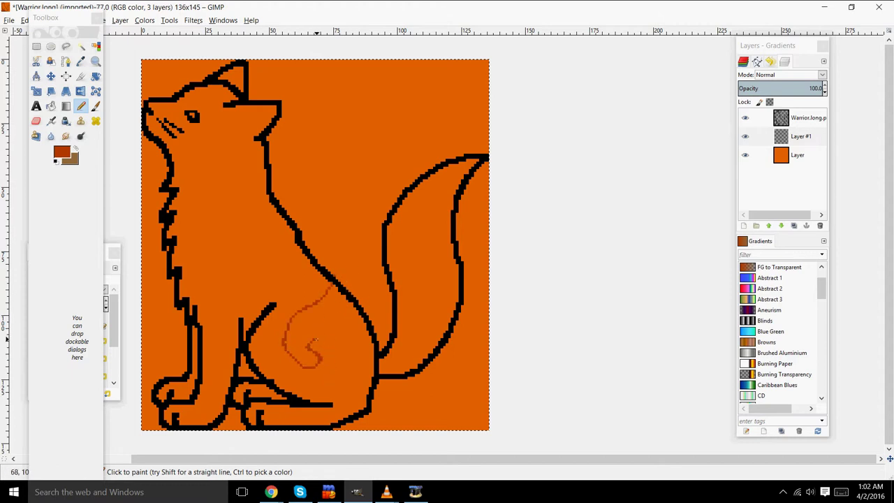
{"action": "key", "text": "ctrl+z"}
{"action": "left_click_drag", "start_coordinate": [329, 281], "coordinate": [285, 356]}
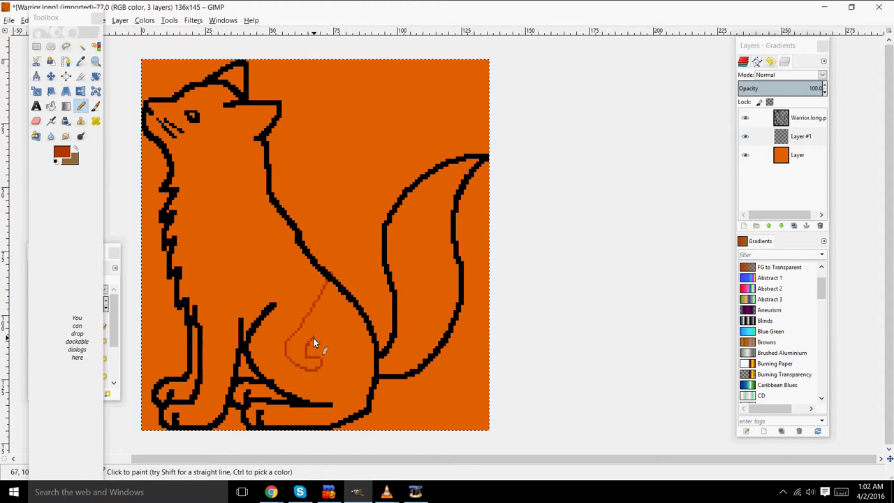
{"action": "key", "text": "ctrl+z"}
{"action": "left_click_drag", "start_coordinate": [332, 293], "coordinate": [334, 291]}
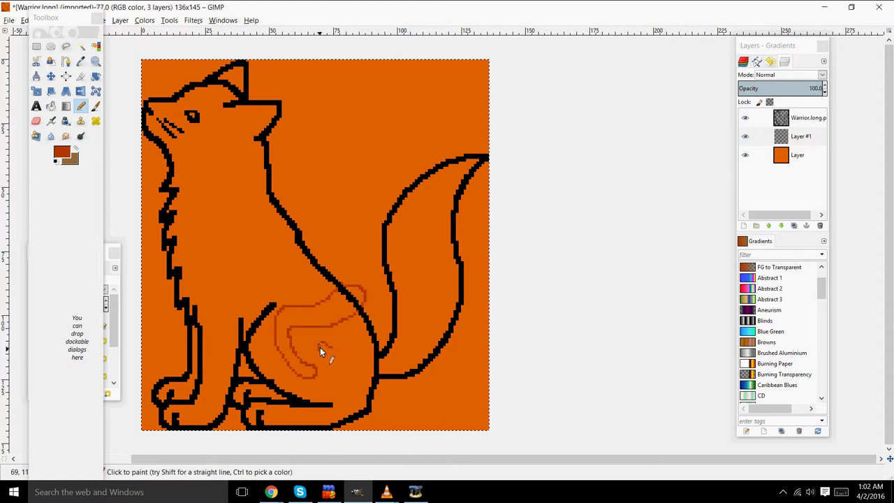
{"action": "key", "text": "ctrl+z"}
Step: Outline a hooked marking from the back around the haunch, a teardrop spot inside its curve, and narrow markings near the thigh's front edge
{"action": "mouse_move", "coordinate": [335, 293]}
{"action": "left_mouse_down"}
{"action": "mouse_move", "coordinate": [284, 329]}
{"action": "mouse_move", "coordinate": [305, 384]}
{"action": "mouse_move", "coordinate": [320, 380]}
{"action": "mouse_move", "coordinate": [301, 344]}
{"action": "mouse_move", "coordinate": [348, 316]}
{"action": "mouse_move", "coordinate": [363, 287]}
{"action": "mouse_move", "coordinate": [331, 303]}
{"action": "left_mouse_up"}
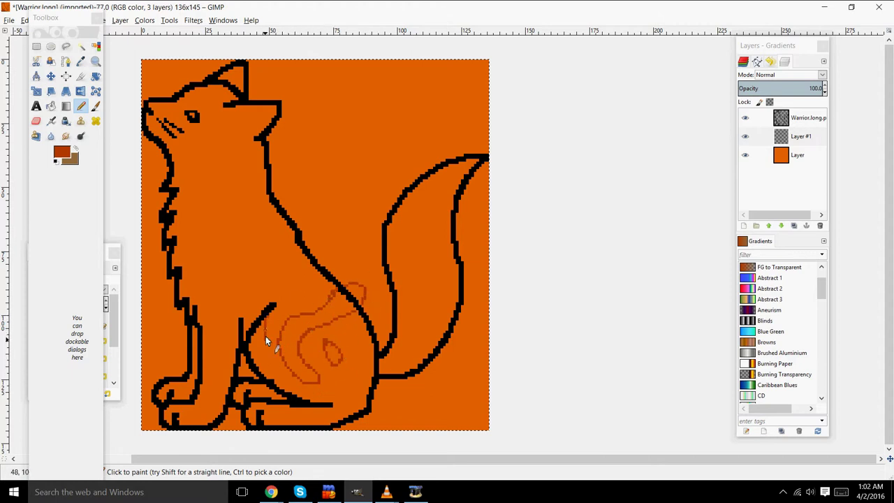
{"action": "key", "text": "ctrl+z"}
{"action": "mouse_move", "coordinate": [270, 324]}
{"action": "left_mouse_down"}
{"action": "mouse_move", "coordinate": [260, 342]}
{"action": "mouse_move", "coordinate": [264, 324]}
{"action": "left_mouse_up"}
{"action": "key", "text": "ctrl+z"}
{"action": "left_click_drag", "start_coordinate": [270, 371], "coordinate": [267, 352]}
Step: Outline a diagonal stripe running from the back down to the top of the thigh, undoing and redrawing its faulty stroke
{"action": "left_click_drag", "start_coordinate": [314, 268], "coordinate": [286, 294]}
{"action": "left_click_drag", "start_coordinate": [309, 260], "coordinate": [278, 305]}
{"action": "key", "text": "ctrl+z"}
{"action": "mouse_move", "coordinate": [307, 252]}
{"action": "left_mouse_down"}
{"action": "mouse_move", "coordinate": [279, 299]}
{"action": "mouse_move", "coordinate": [329, 268]}
{"action": "mouse_move", "coordinate": [302, 264]}
{"action": "left_mouse_up"}
Step: Try several pencil outlines of a long marking running down the fox's shoulder, undoing each one
{"action": "mouse_move", "coordinate": [246, 209]}
{"action": "left_mouse_down"}
{"action": "mouse_move", "coordinate": [214, 202]}
{"action": "mouse_move", "coordinate": [215, 238]}
{"action": "mouse_move", "coordinate": [227, 311]}
{"action": "mouse_move", "coordinate": [262, 308]}
{"action": "left_mouse_up"}
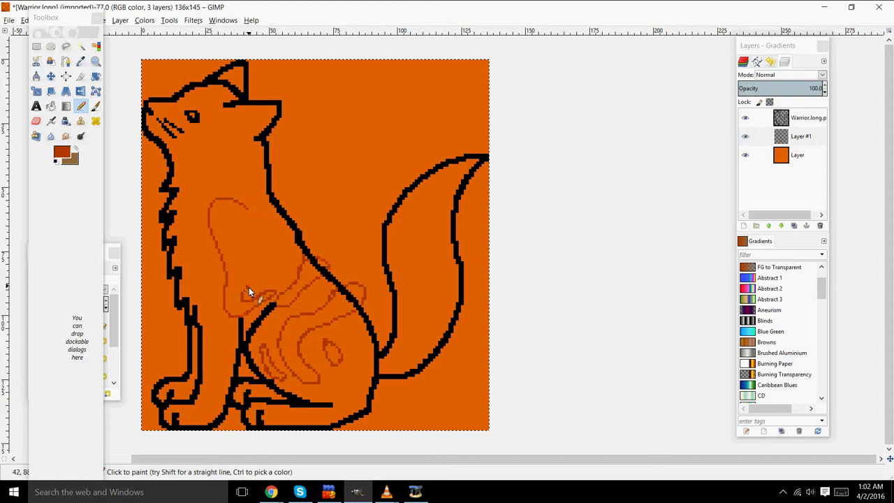
{"action": "key", "text": "ctrl+z"}
{"action": "key", "text": "ctrl+z"}
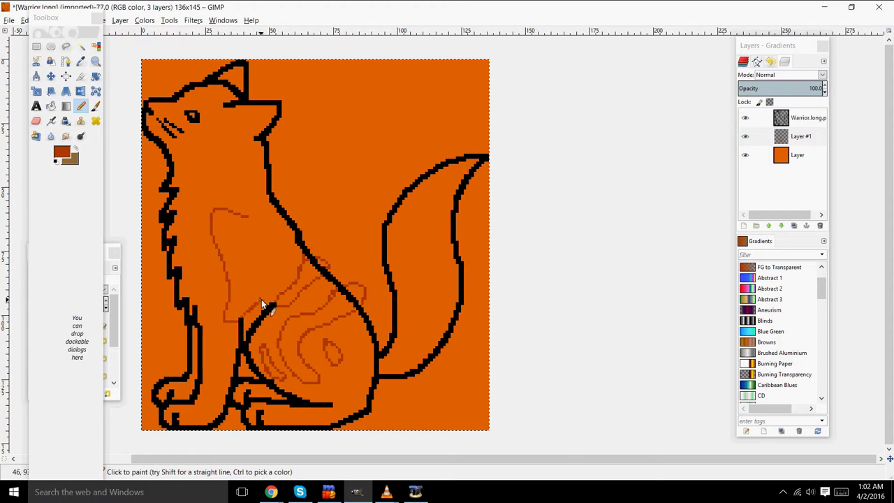
{"action": "left_click_drag", "start_coordinate": [244, 277], "coordinate": [224, 235]}
{"action": "key", "text": "ctrl+z"}
{"action": "key", "text": "ctrl+z"}
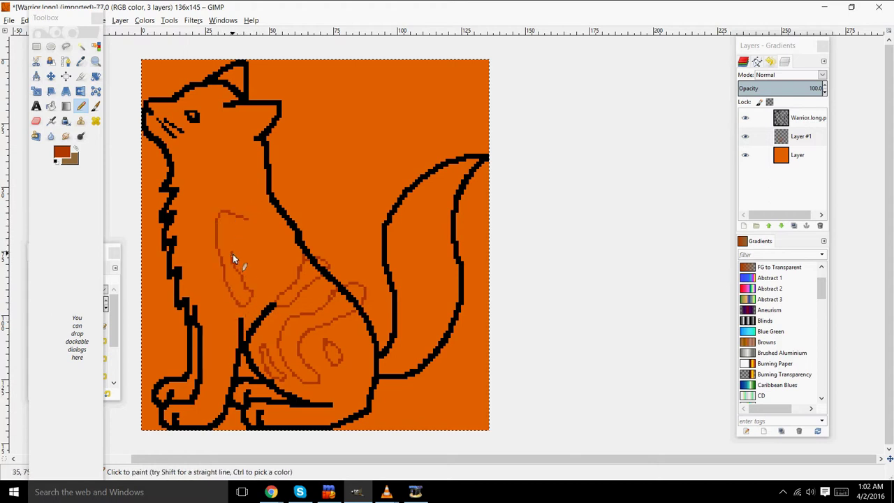
{"action": "key", "text": "ctrl+z"}
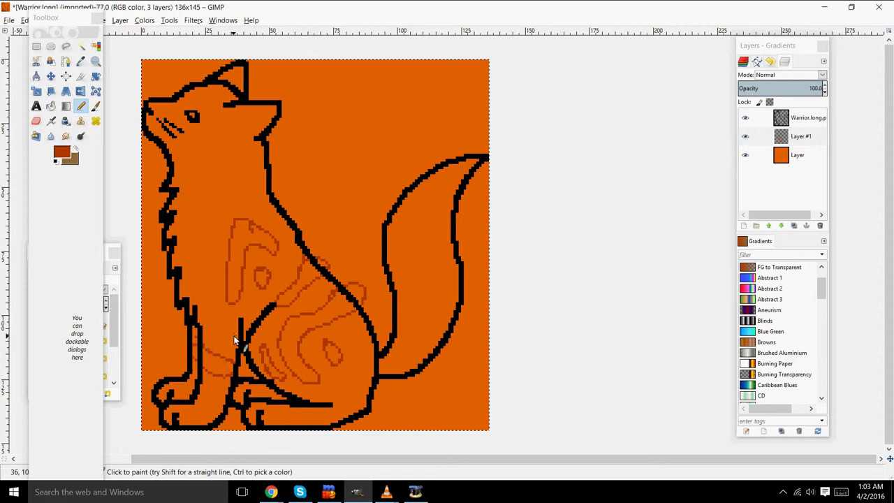
Step: Outline spots and curved stripes across the neck, chest, foreleg and hind paw with the Pencil
{"action": "left_click_drag", "start_coordinate": [224, 335], "coordinate": [214, 332]}
{"action": "left_click_drag", "start_coordinate": [202, 271], "coordinate": [198, 280]}
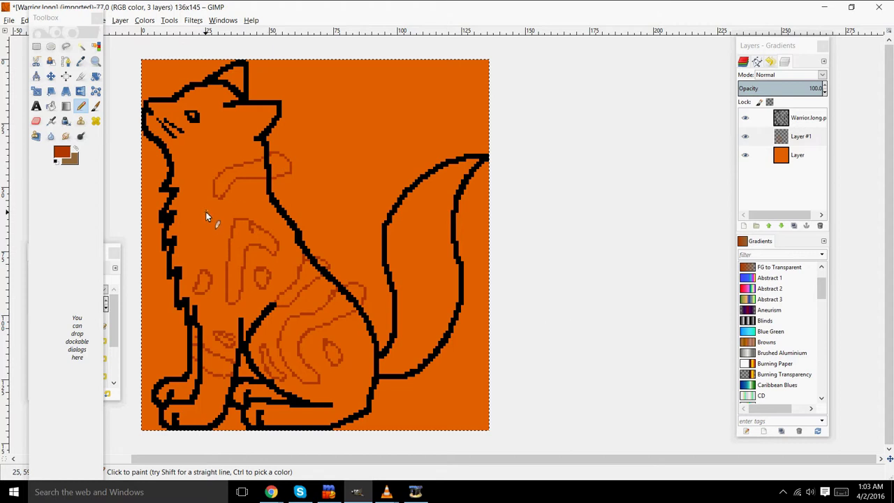
{"action": "left_click_drag", "start_coordinate": [209, 235], "coordinate": [207, 214]}
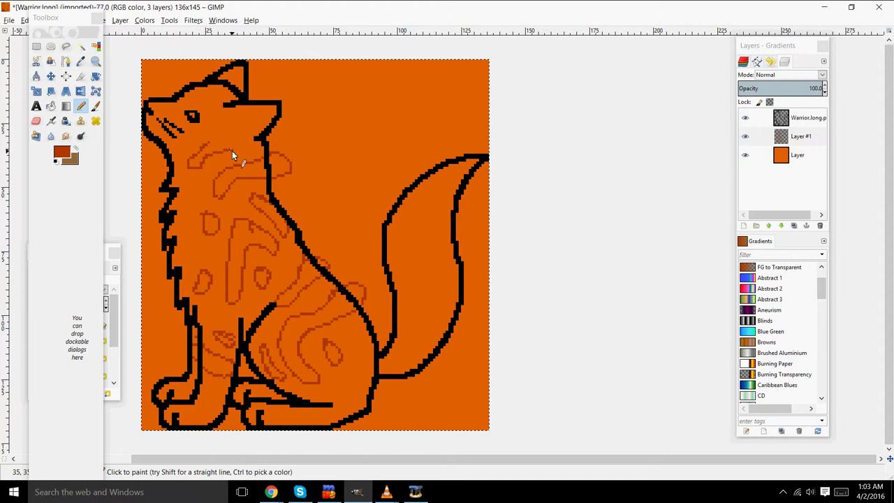
{"action": "mouse_move", "coordinate": [194, 378]}
{"action": "left_mouse_down"}
{"action": "mouse_move", "coordinate": [205, 401]}
{"action": "mouse_move", "coordinate": [194, 380]}
{"action": "left_mouse_up"}
{"action": "mouse_move", "coordinate": [268, 409]}
{"action": "left_mouse_down"}
{"action": "mouse_move", "coordinate": [288, 424]}
{"action": "mouse_move", "coordinate": [267, 402]}
{"action": "left_mouse_up"}
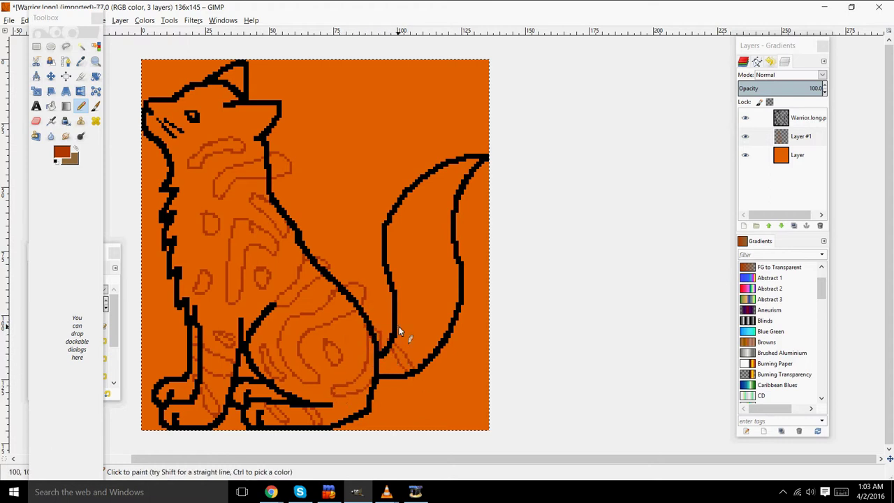
Step: Outline diagonal stripes along the whole tail and draw short dark markings around the eye and on the forehead
{"action": "mouse_move", "coordinate": [393, 318]}
{"action": "left_mouse_down"}
{"action": "mouse_move", "coordinate": [437, 357]}
{"action": "mouse_move", "coordinate": [397, 316]}
{"action": "mouse_move", "coordinate": [406, 319]}
{"action": "mouse_move", "coordinate": [391, 292]}
{"action": "mouse_move", "coordinate": [436, 325]}
{"action": "mouse_move", "coordinate": [394, 285]}
{"action": "left_mouse_up"}
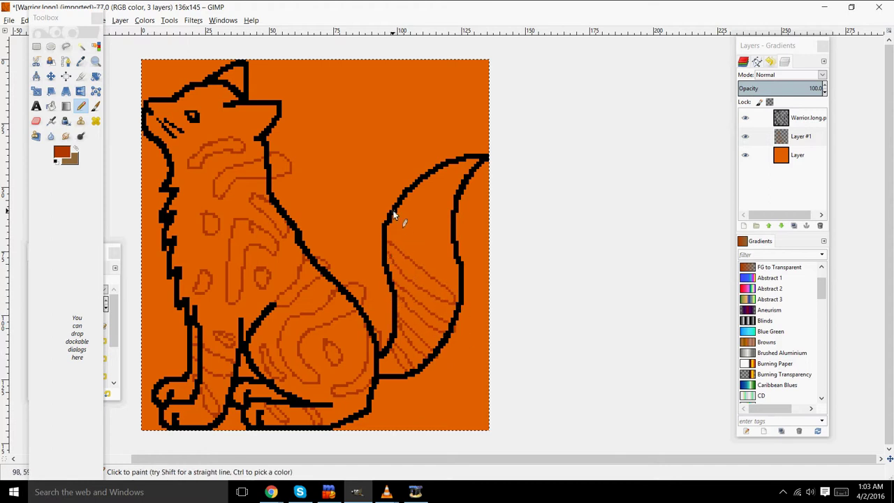
{"action": "left_click_drag", "start_coordinate": [394, 218], "coordinate": [458, 280]}
{"action": "left_click_drag", "start_coordinate": [425, 235], "coordinate": [457, 285]}
{"action": "mouse_move", "coordinate": [417, 188]}
{"action": "left_mouse_down"}
{"action": "mouse_move", "coordinate": [452, 231]}
{"action": "mouse_move", "coordinate": [424, 184]}
{"action": "mouse_move", "coordinate": [450, 161]}
{"action": "mouse_move", "coordinate": [462, 191]}
{"action": "mouse_move", "coordinate": [443, 153]}
{"action": "left_mouse_up"}
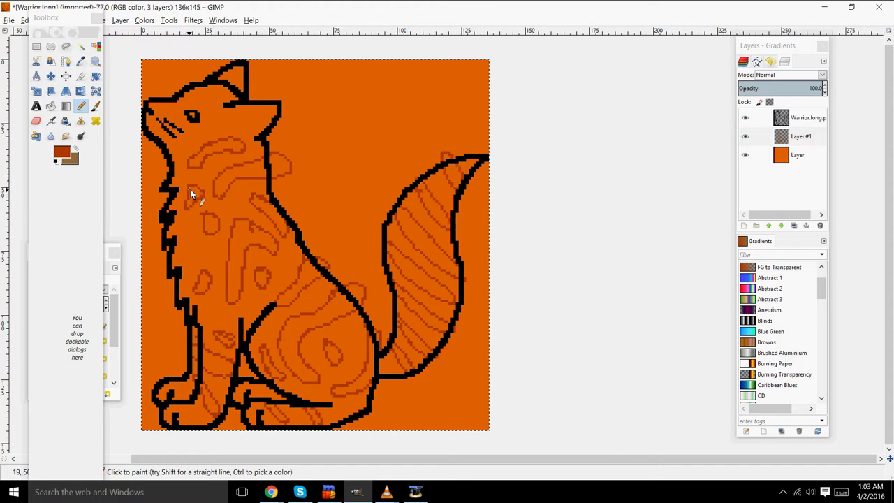
{"action": "mouse_move", "coordinate": [201, 113]}
{"action": "left_mouse_down"}
{"action": "mouse_move", "coordinate": [226, 124]}
{"action": "mouse_move", "coordinate": [196, 128]}
{"action": "mouse_move", "coordinate": [195, 139]}
{"action": "mouse_move", "coordinate": [233, 112]}
{"action": "mouse_move", "coordinate": [210, 97]}
{"action": "left_mouse_up"}
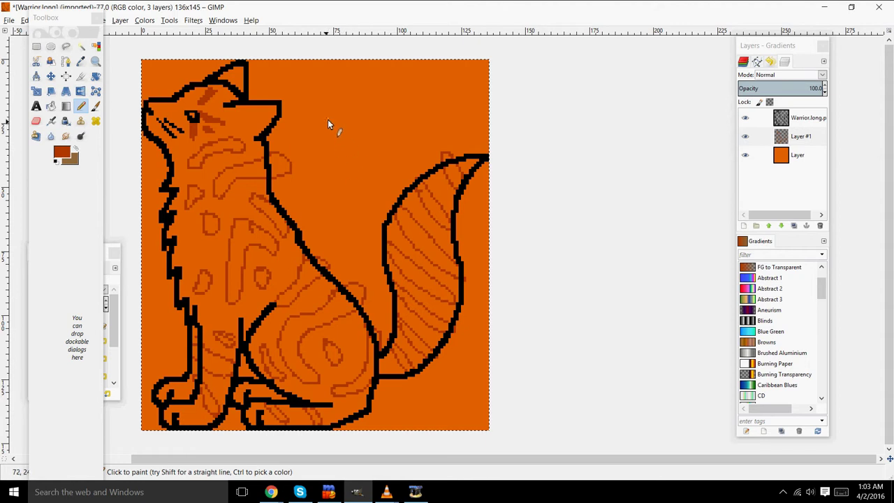
Step: Sketch a circle and an elongated marking in the empty area behind the fox's head, and undo them
{"action": "left_click_drag", "start_coordinate": [338, 145], "coordinate": [370, 136]}
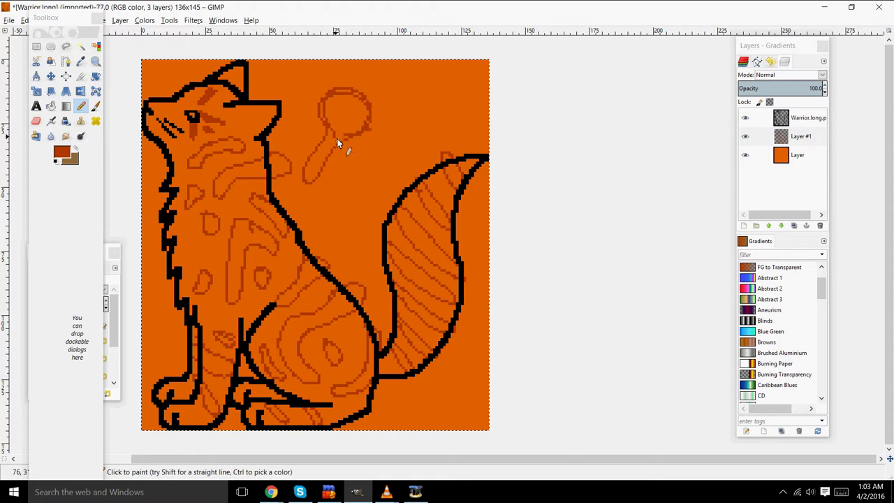
{"action": "key", "text": "ctrl+z"}
{"action": "key", "text": "ctrl+z"}
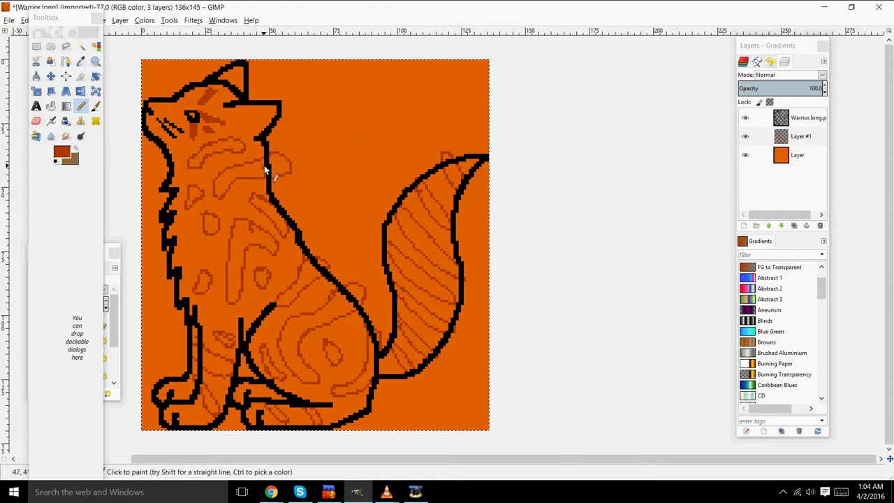
Step: Fill the outlined markings on the neck, chest, shoulder and foreleg with the dark reddish orange using Bucket Fill
{"action": "key", "text": "ctrl"}
{"action": "left_click", "coordinate": [51, 106]}
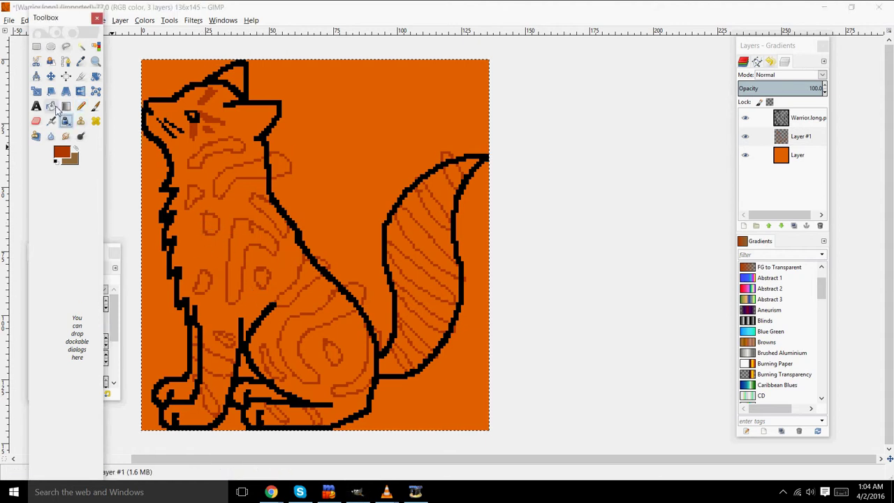
{"action": "left_click", "coordinate": [217, 153]}
{"action": "left_click", "coordinate": [241, 170]}
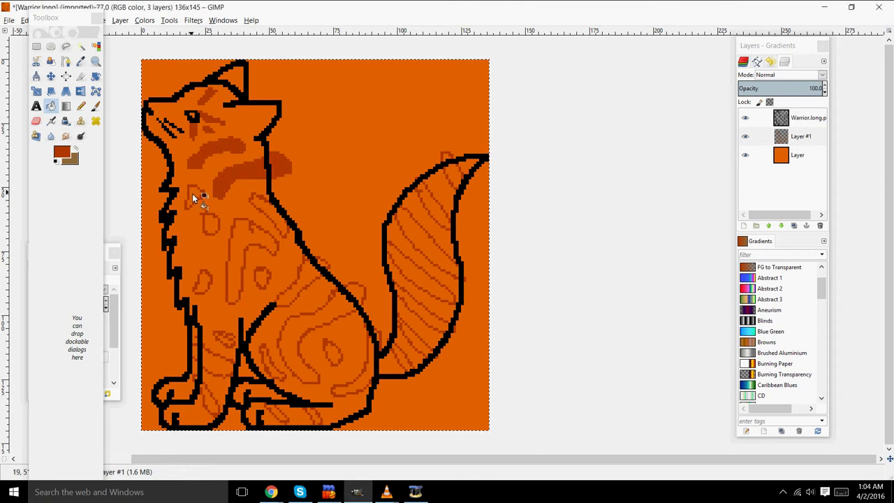
{"action": "left_click", "coordinate": [192, 196]}
{"action": "left_click", "coordinate": [209, 219]}
{"action": "left_click", "coordinate": [203, 281]}
{"action": "left_click", "coordinate": [238, 267]}
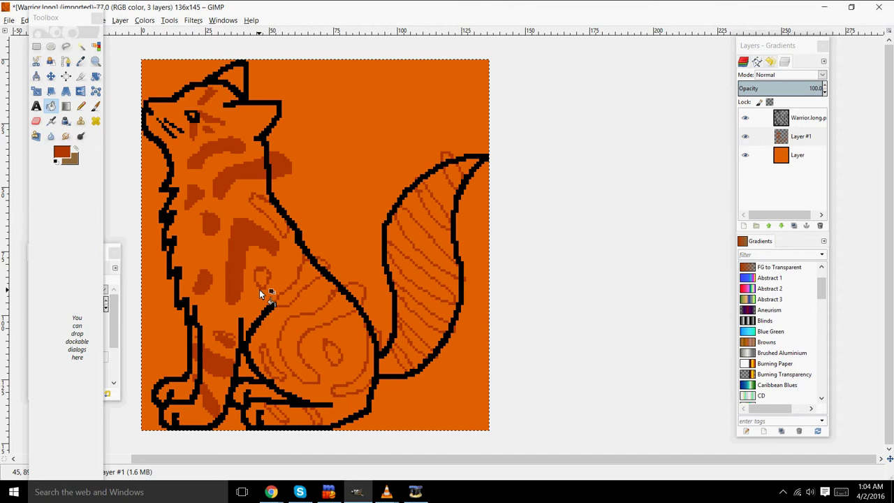
Step: Fill the outlined markings on the back, haunch and hind paw, undoing a misplaced fill
{"action": "left_click", "coordinate": [299, 294]}
{"action": "key", "text": "ctrl+z"}
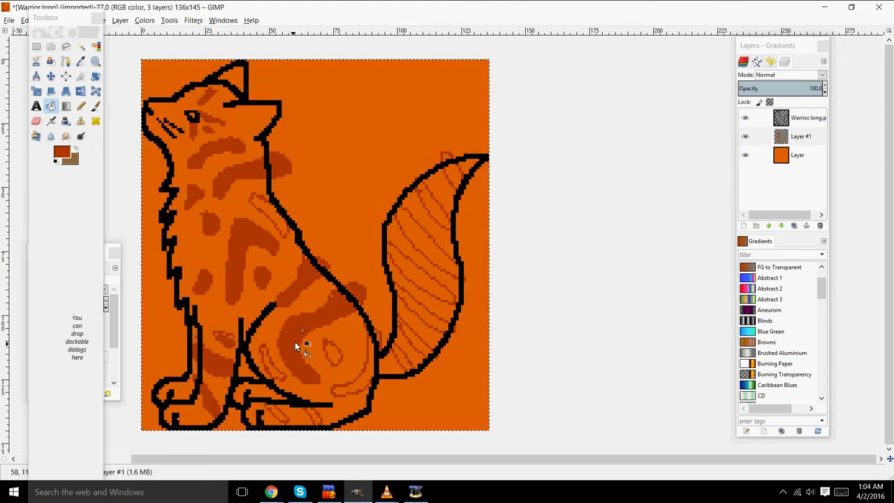
{"action": "left_click", "coordinate": [353, 388]}
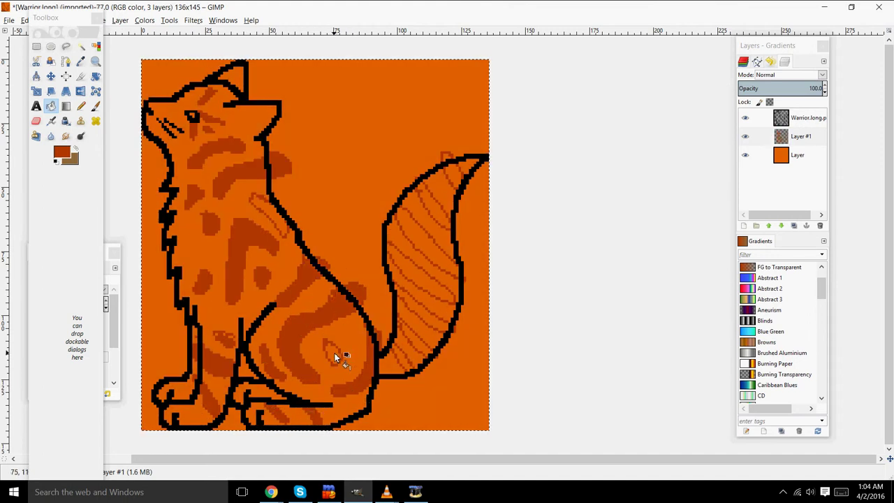
Step: Fill alternate stripes along the tail with the dark reddish orange, from its base to the tip
{"action": "left_click", "coordinate": [419, 345]}
{"action": "left_click", "coordinate": [431, 325]}
{"action": "left_click", "coordinate": [435, 284]}
{"action": "left_click", "coordinate": [436, 246]}
{"action": "left_click", "coordinate": [437, 205]}
{"action": "left_click", "coordinate": [457, 175]}
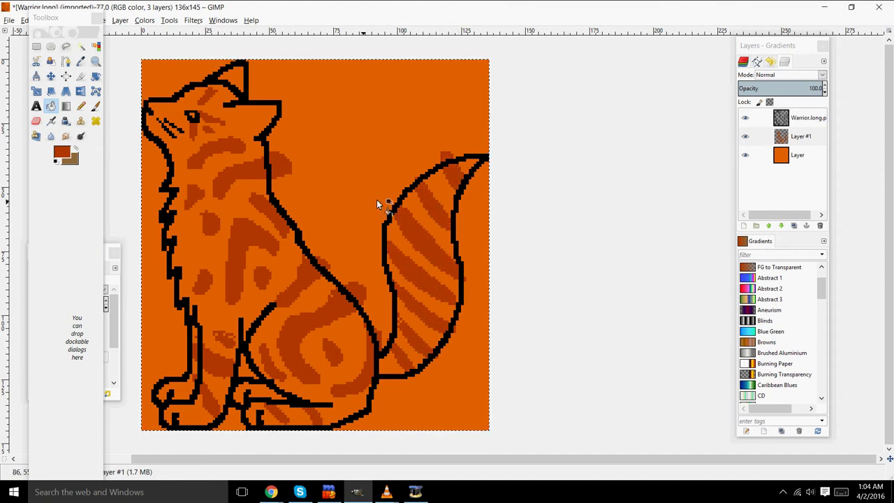
Step: Select all the dark reddish orange markings by colour and set the foreground colour to dark brown
{"action": "left_click", "coordinate": [96, 46]}
{"action": "left_click", "coordinate": [214, 225]}
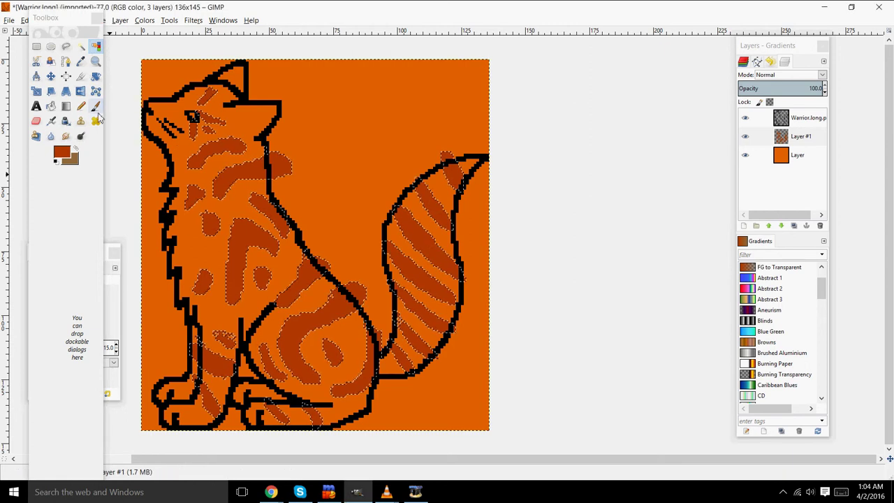
{"action": "left_click", "coordinate": [80, 105]}
{"action": "left_click", "coordinate": [62, 152]}
{"action": "left_click", "coordinate": [108, 175]}
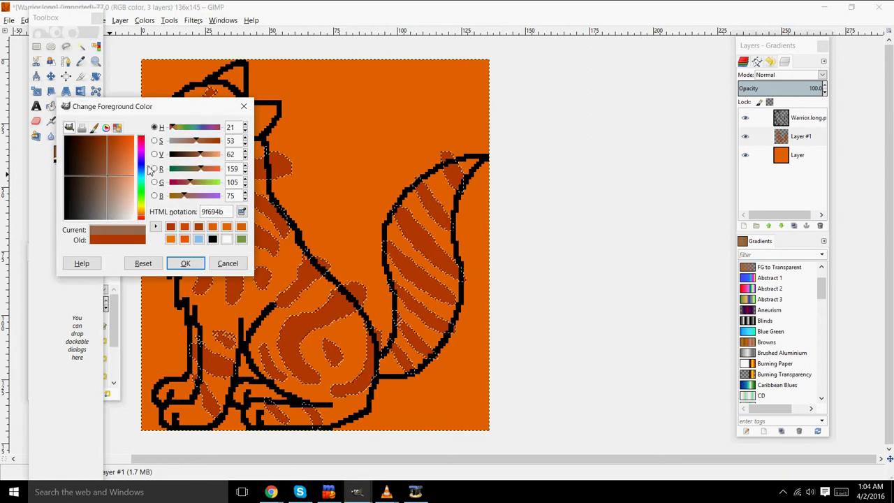
{"action": "left_click", "coordinate": [184, 262]}
{"action": "left_click", "coordinate": [61, 152]}
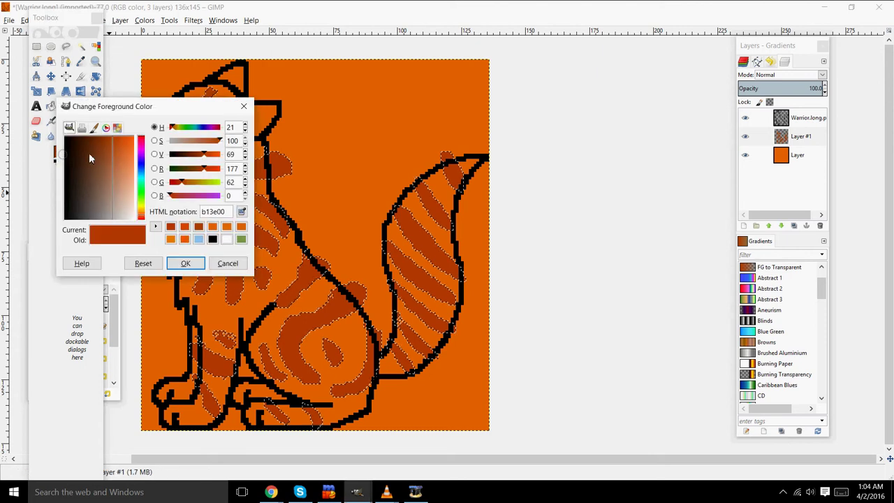
{"action": "left_click", "coordinate": [91, 163]}
{"action": "left_click", "coordinate": [185, 263]}
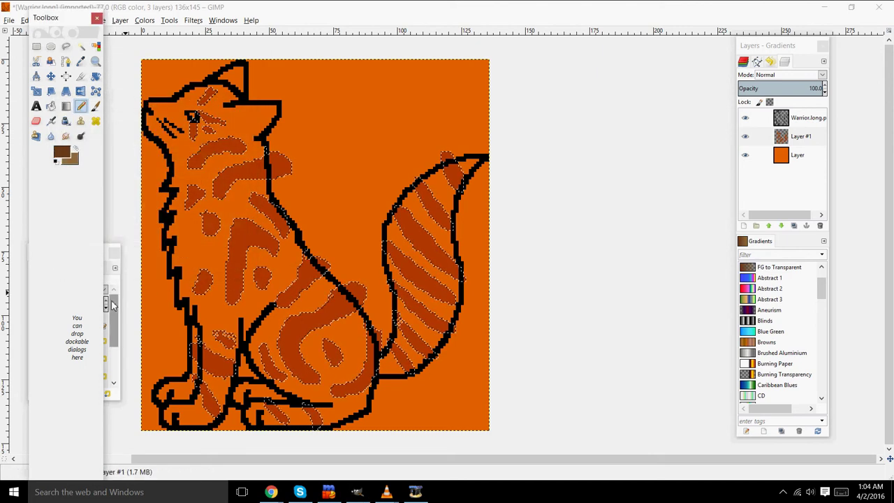
Step: Enlarge the Pencil to size 22, try painting over the selected markings, and undo both the painting and the selection
{"action": "left_click", "coordinate": [106, 327]}
{"action": "left_click", "coordinate": [95, 339]}
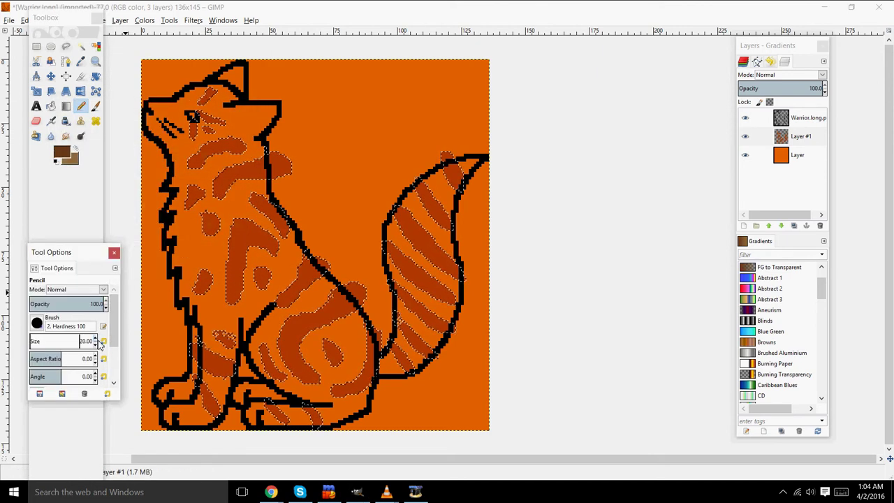
{"action": "mouse_move", "coordinate": [237, 220]}
{"action": "left_mouse_down"}
{"action": "mouse_move", "coordinate": [231, 185]}
{"action": "mouse_move", "coordinate": [257, 433]}
{"action": "mouse_move", "coordinate": [275, 371]}
{"action": "mouse_move", "coordinate": [278, 196]}
{"action": "mouse_move", "coordinate": [336, 151]}
{"action": "mouse_move", "coordinate": [289, 355]}
{"action": "mouse_move", "coordinate": [425, 378]}
{"action": "mouse_move", "coordinate": [476, 174]}
{"action": "mouse_move", "coordinate": [438, 151]}
{"action": "mouse_move", "coordinate": [377, 219]}
{"action": "mouse_move", "coordinate": [208, 179]}
{"action": "mouse_move", "coordinate": [177, 317]}
{"action": "mouse_move", "coordinate": [211, 370]}
{"action": "mouse_move", "coordinate": [324, 112]}
{"action": "left_mouse_up"}
{"action": "key", "text": "ctrl+z"}
{"action": "key", "text": "ctrl+z"}
Step: Pick the dark reddish orange from a face marking as the foreground colour and set the Pencil size to 1
{"action": "left_click", "coordinate": [80, 76]}
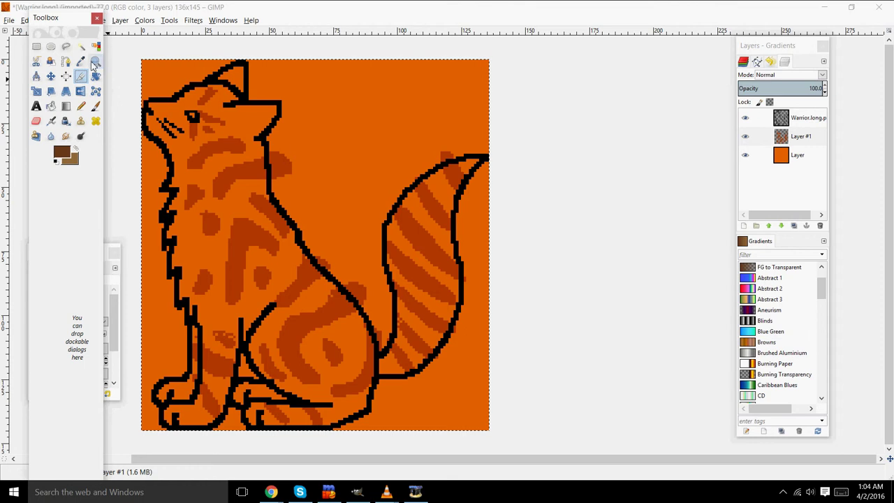
{"action": "left_click", "coordinate": [80, 61]}
{"action": "left_click", "coordinate": [206, 125]}
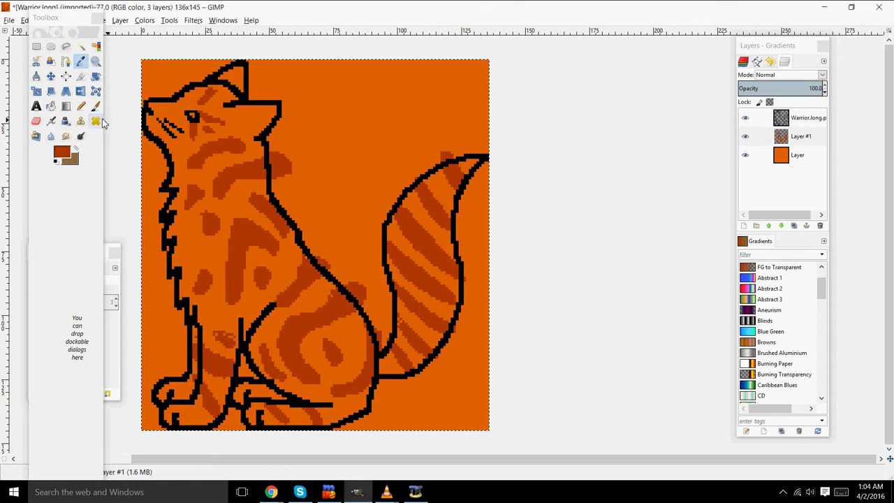
{"action": "left_click", "coordinate": [80, 105]}
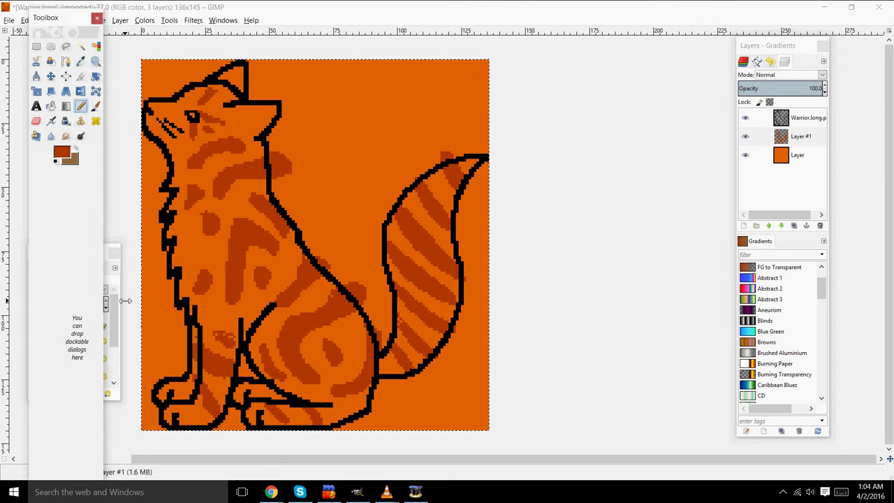
{"action": "left_click", "coordinate": [116, 325]}
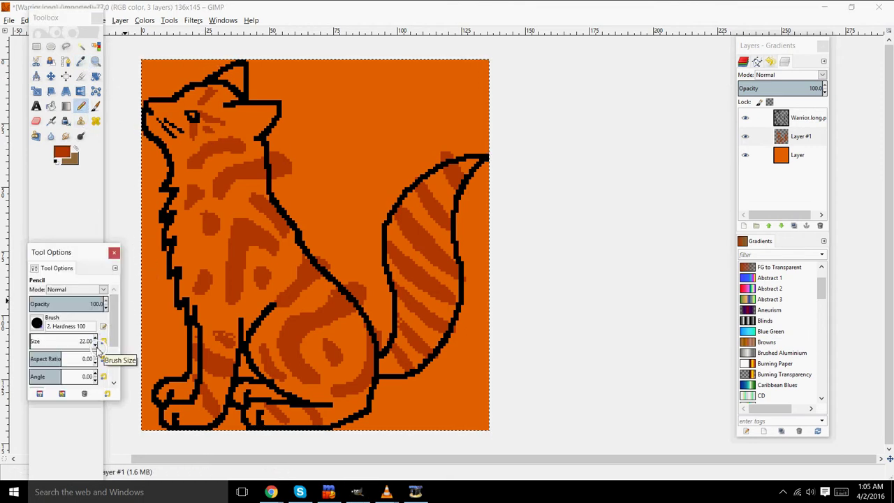
{"action": "left_click", "coordinate": [103, 341]}
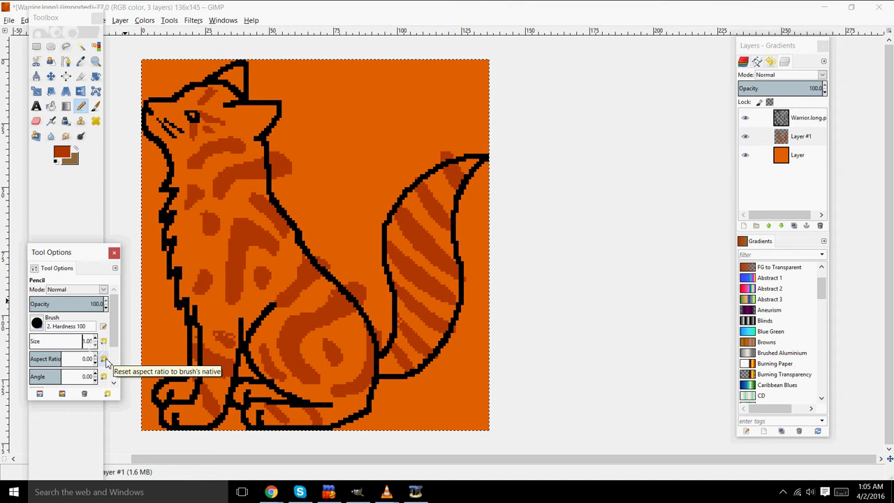
Step: Touch up the dark reddish orange markings with the Pencil and soften their layer with a Gaussian Blur of 1.0 px horizontally and vertically
{"action": "left_click", "coordinate": [227, 339]}
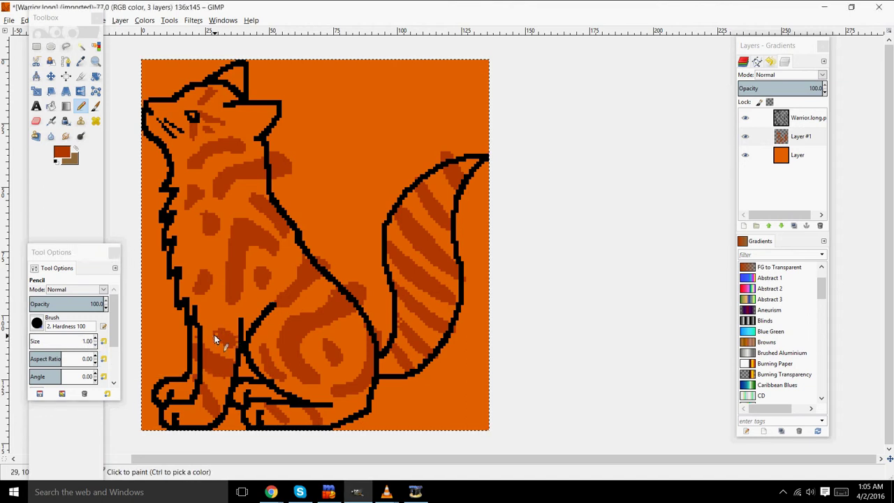
{"action": "left_click", "coordinate": [220, 335]}
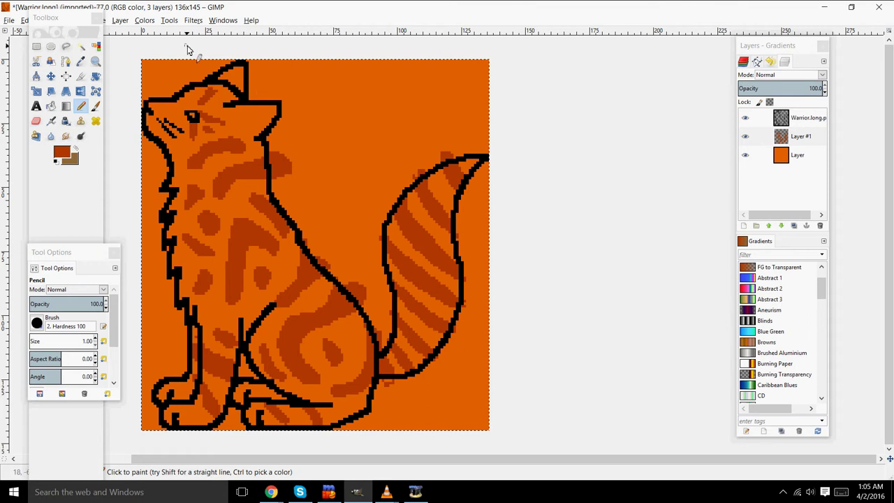
{"action": "left_click", "coordinate": [200, 21]}
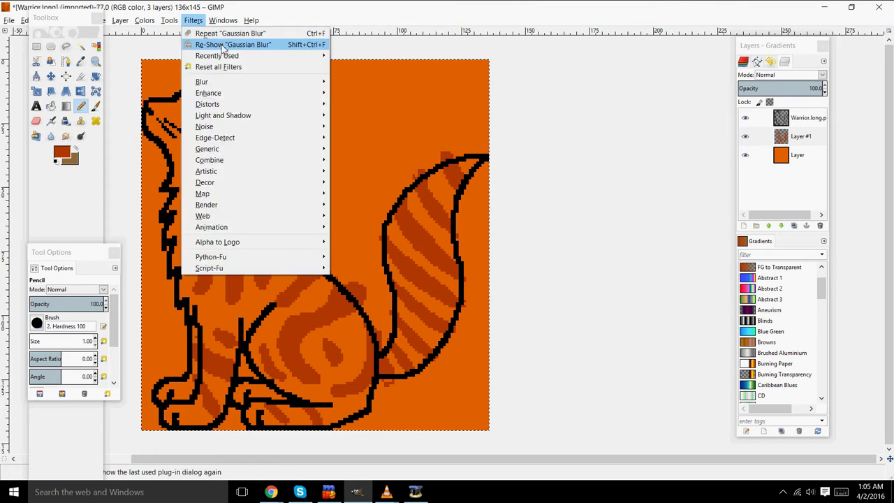
{"action": "left_click", "coordinate": [221, 45]}
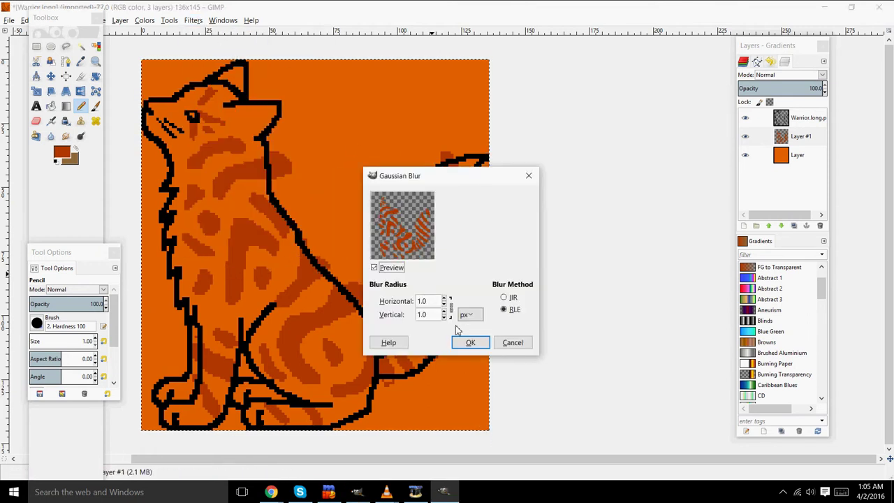
{"action": "left_click", "coordinate": [473, 341]}
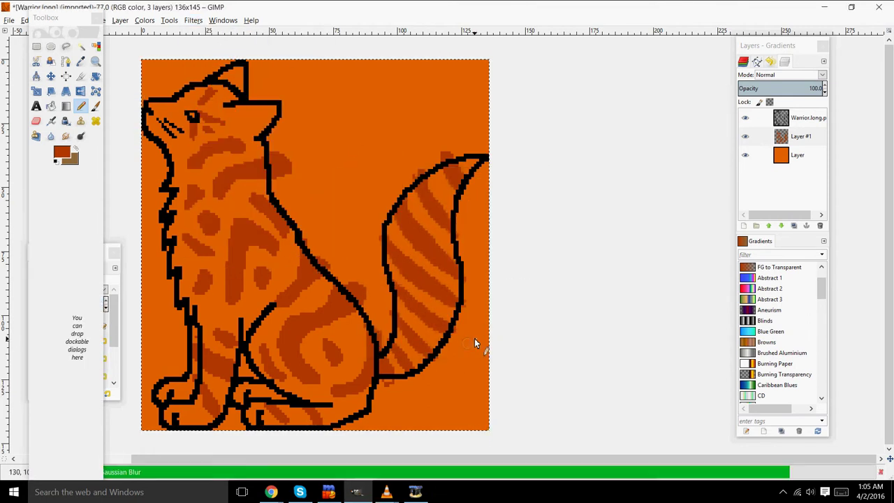
Step: Add a transparent layer above the markings and set the foreground colour to a lighter tint of the orange picked from the base layer
{"action": "left_click", "coordinate": [744, 225]}
{"action": "left_click", "coordinate": [748, 315]}
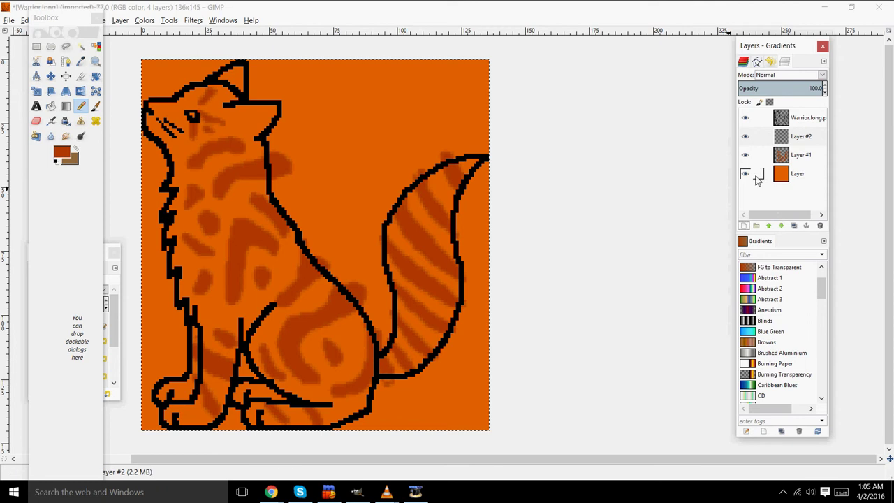
{"action": "left_click", "coordinate": [788, 176]}
{"action": "left_click", "coordinate": [81, 61]}
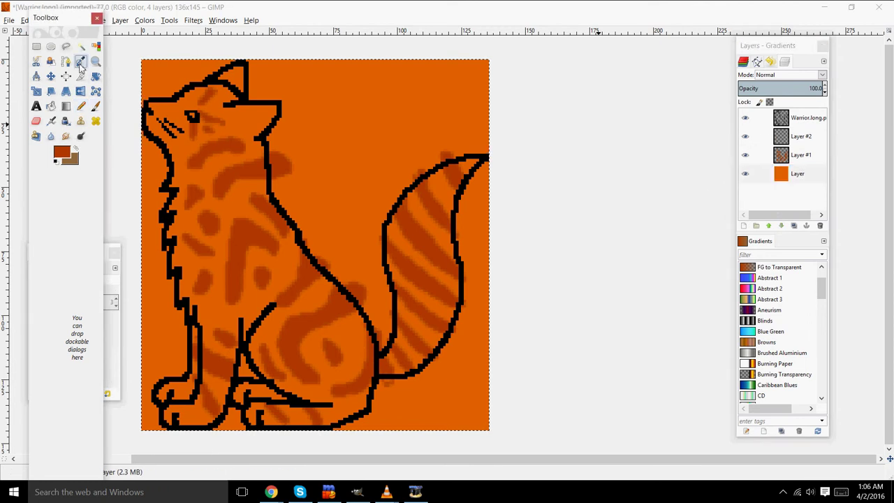
{"action": "left_click", "coordinate": [296, 104]}
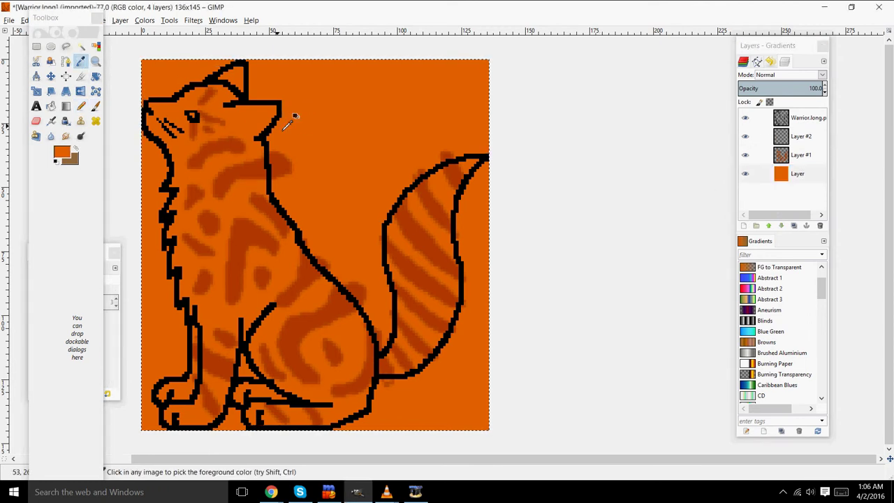
{"action": "left_click", "coordinate": [801, 136]}
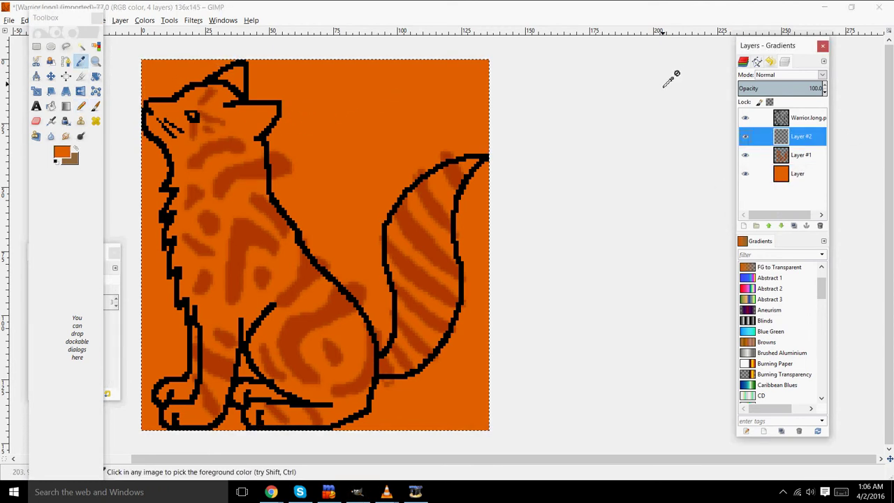
{"action": "left_click", "coordinate": [62, 153]}
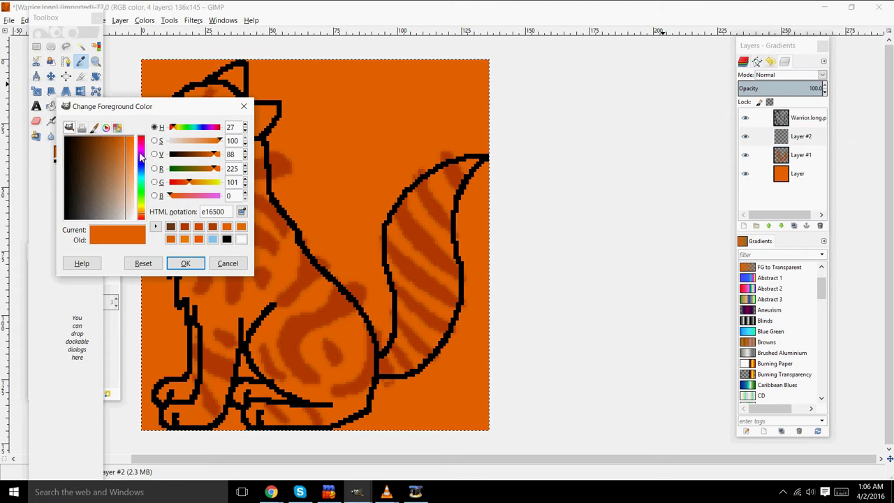
{"action": "left_click_drag", "start_coordinate": [119, 162], "coordinate": [143, 166]}
{"action": "left_click", "coordinate": [183, 263]}
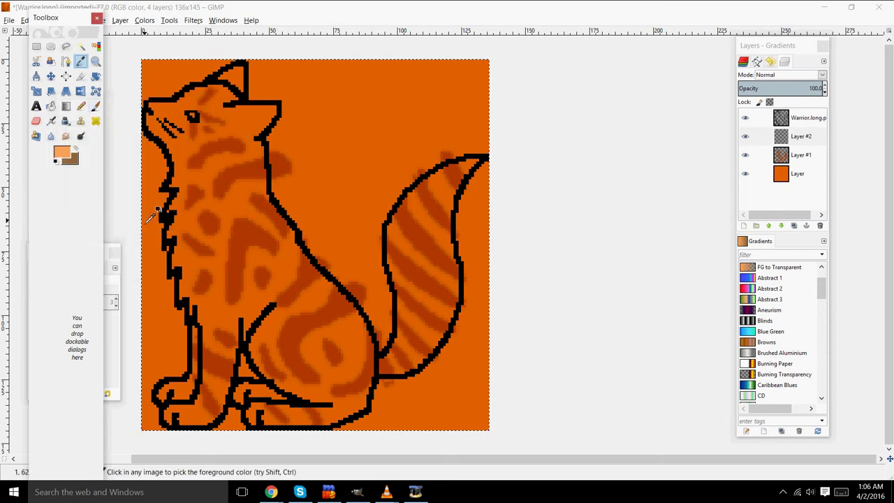
Step: Outline a light orange area from the muzzle down the throat and chest to the foreleg and fill it
{"action": "key", "text": "n"}
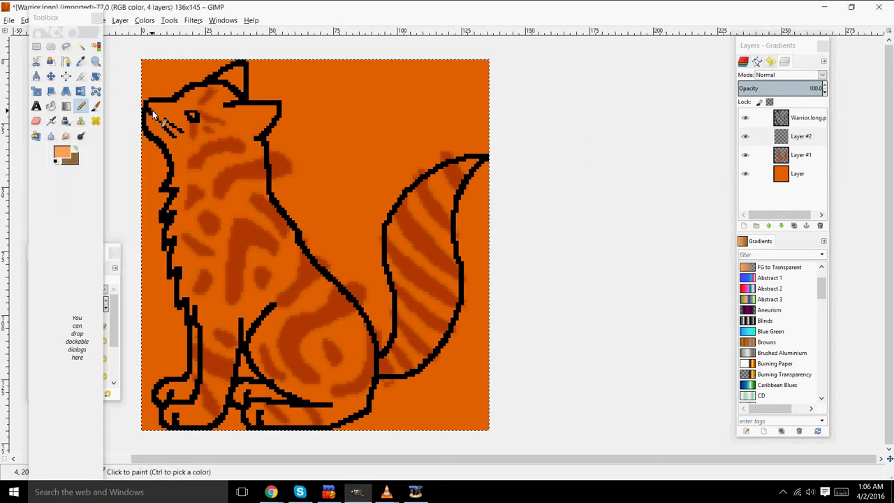
{"action": "mouse_move", "coordinate": [153, 114]}
{"action": "left_mouse_down"}
{"action": "mouse_move", "coordinate": [191, 166]}
{"action": "mouse_move", "coordinate": [180, 273]}
{"action": "mouse_move", "coordinate": [205, 316]}
{"action": "mouse_move", "coordinate": [169, 301]}
{"action": "mouse_move", "coordinate": [130, 225]}
{"action": "mouse_move", "coordinate": [166, 117]}
{"action": "left_mouse_up"}
{"action": "left_click", "coordinate": [51, 106]}
{"action": "left_click", "coordinate": [160, 218]}
{"action": "left_click", "coordinate": [160, 283]}
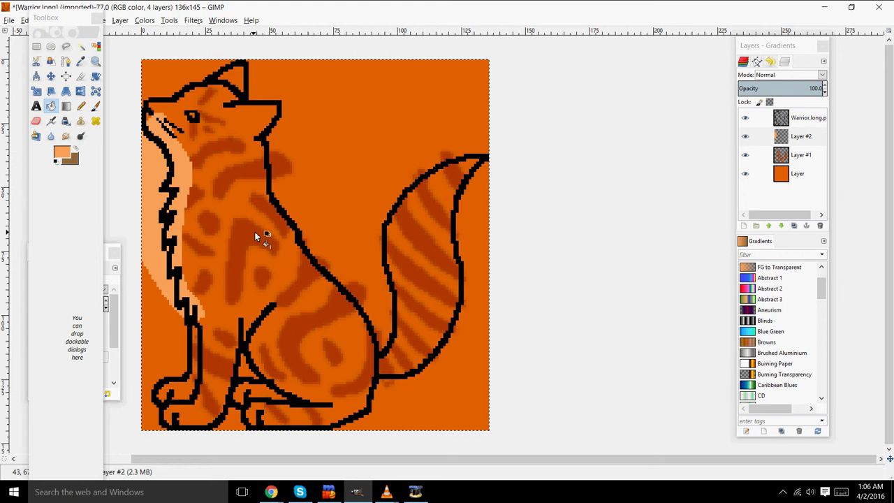
Step: Refine the inner edge of the light orange chest patch down to the foreleg with the Pencil and Eraser
{"action": "left_click", "coordinate": [81, 106]}
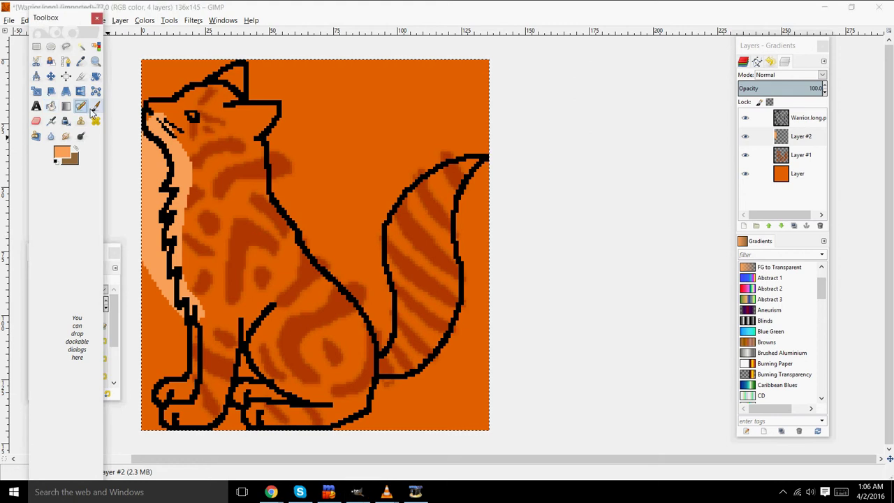
{"action": "left_click", "coordinate": [147, 112]}
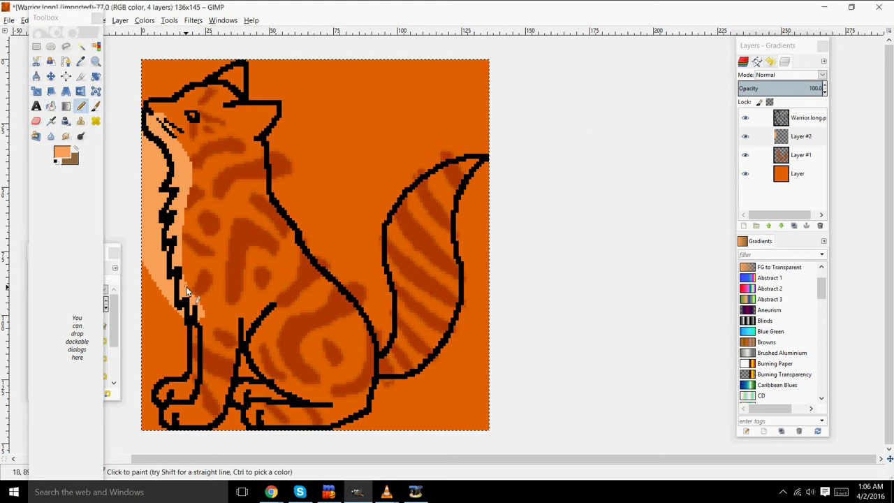
{"action": "left_click_drag", "start_coordinate": [195, 295], "coordinate": [184, 245]}
{"action": "left_click_drag", "start_coordinate": [188, 276], "coordinate": [185, 246]}
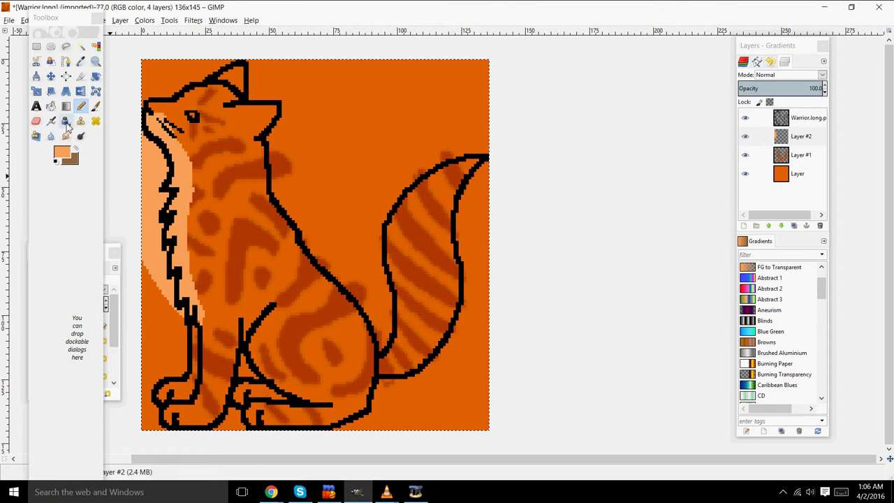
{"action": "left_click", "coordinate": [35, 120]}
{"action": "mouse_move", "coordinate": [197, 210]}
{"action": "left_mouse_down"}
{"action": "mouse_move", "coordinate": [200, 200]}
{"action": "mouse_move", "coordinate": [204, 317]}
{"action": "left_mouse_up"}
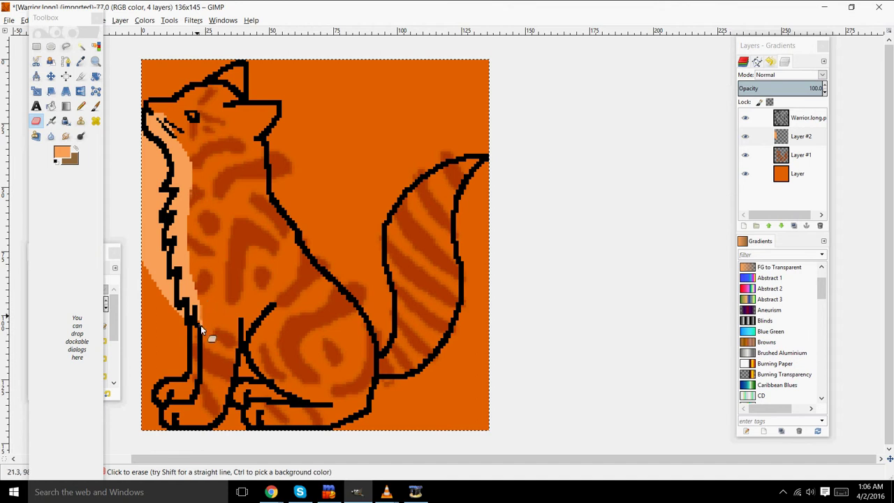
{"action": "key", "text": "c"}
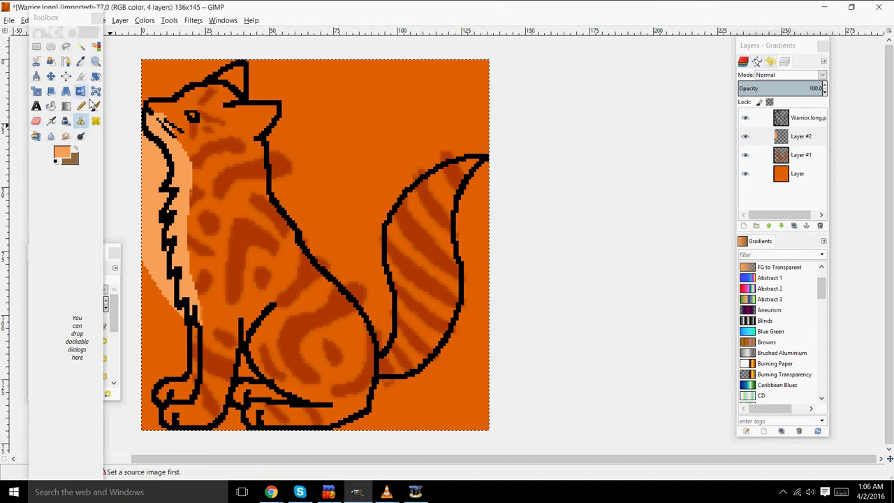
{"action": "left_click", "coordinate": [81, 106]}
{"action": "left_click_drag", "start_coordinate": [194, 302], "coordinate": [201, 324]}
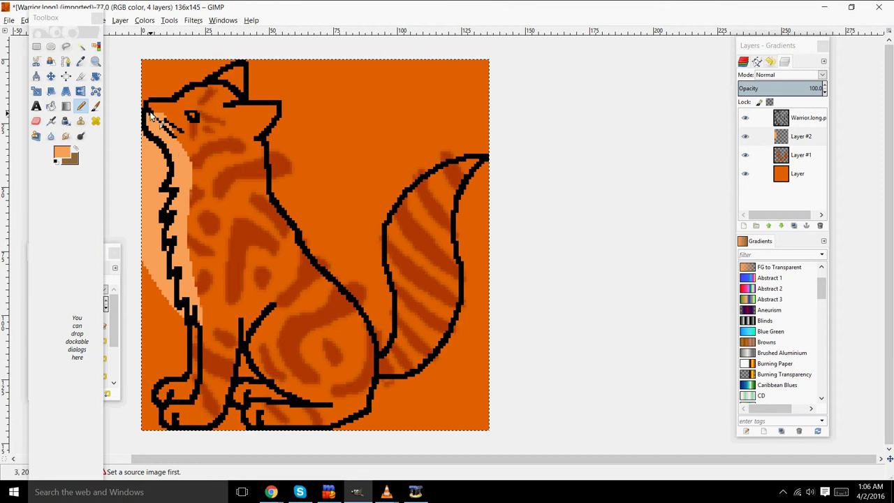
Step: Clean up the light orange edge on the muzzle around the whisker lines
{"action": "key", "text": "shift+e"}
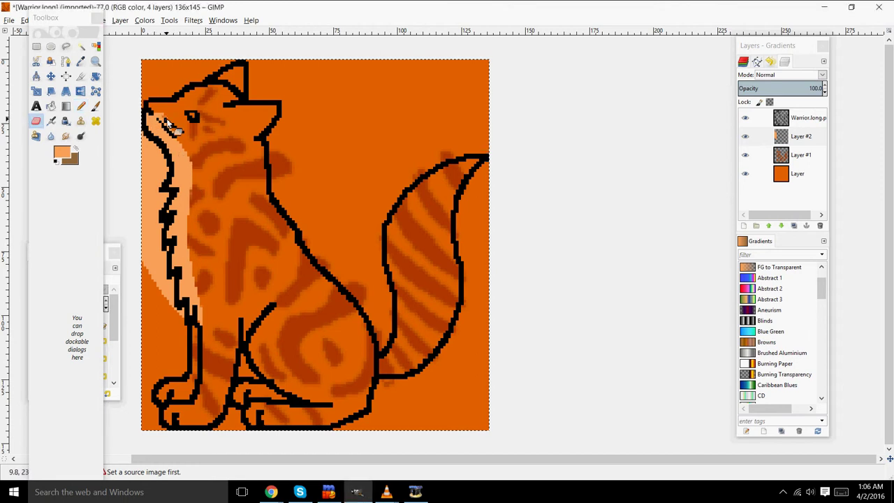
{"action": "key", "text": "n"}
{"action": "left_click", "coordinate": [158, 122]}
{"action": "left_click", "coordinate": [161, 124]}
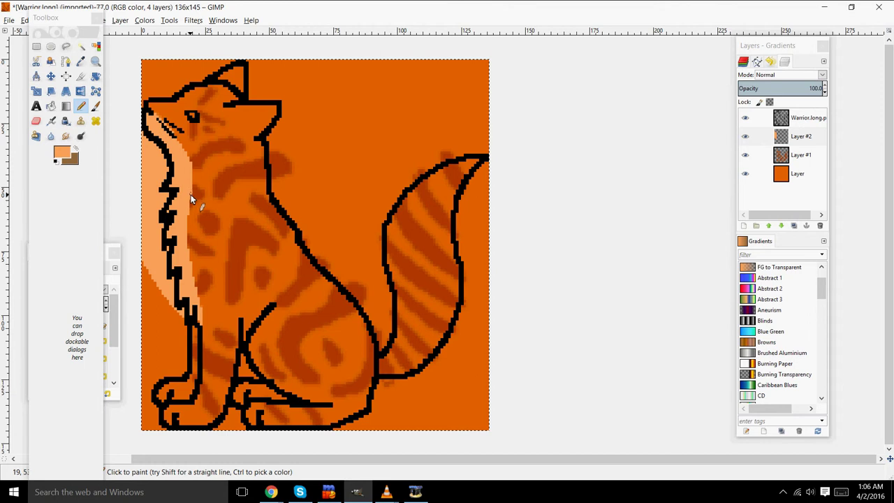
Step: Paint light orange on the belly in front of the thigh and on the tail tip, and repeat the Gaussian Blur on that layer
{"action": "left_click", "coordinate": [254, 317]}
{"action": "mouse_move", "coordinate": [464, 170]}
{"action": "left_mouse_down"}
{"action": "mouse_move", "coordinate": [462, 160]}
{"action": "mouse_move", "coordinate": [489, 174]}
{"action": "mouse_move", "coordinate": [479, 165]}
{"action": "mouse_move", "coordinate": [454, 171]}
{"action": "left_mouse_up"}
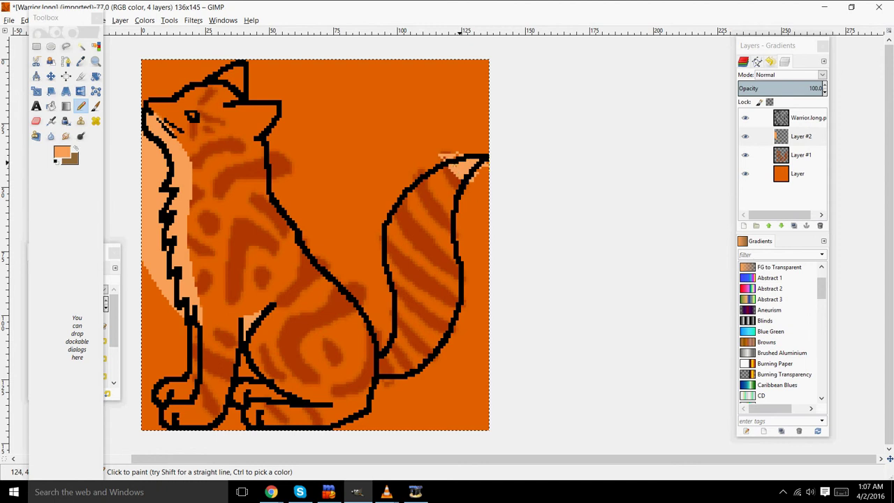
{"action": "left_click", "coordinate": [35, 121]}
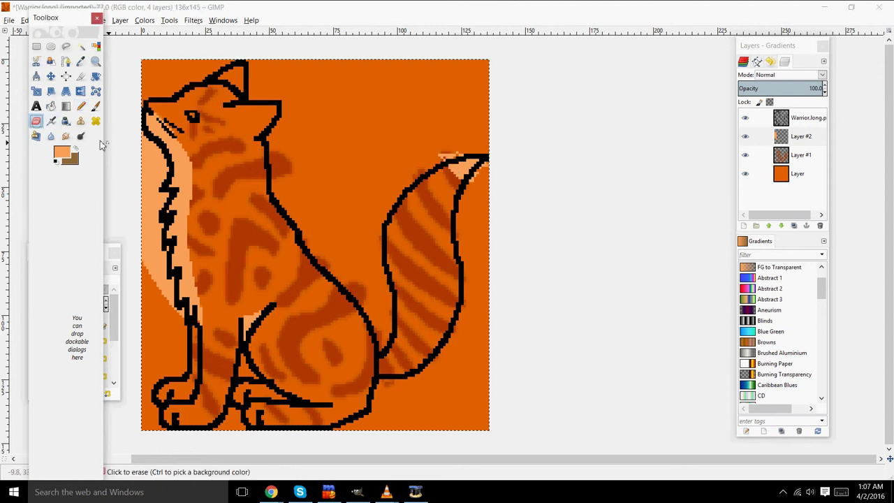
{"action": "left_click", "coordinate": [194, 208]}
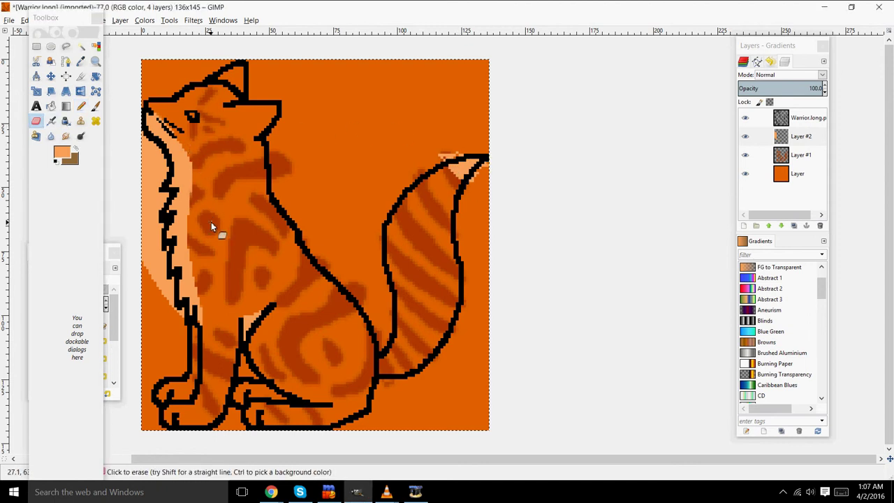
{"action": "left_click", "coordinate": [211, 20]}
{"action": "left_click", "coordinate": [198, 35]}
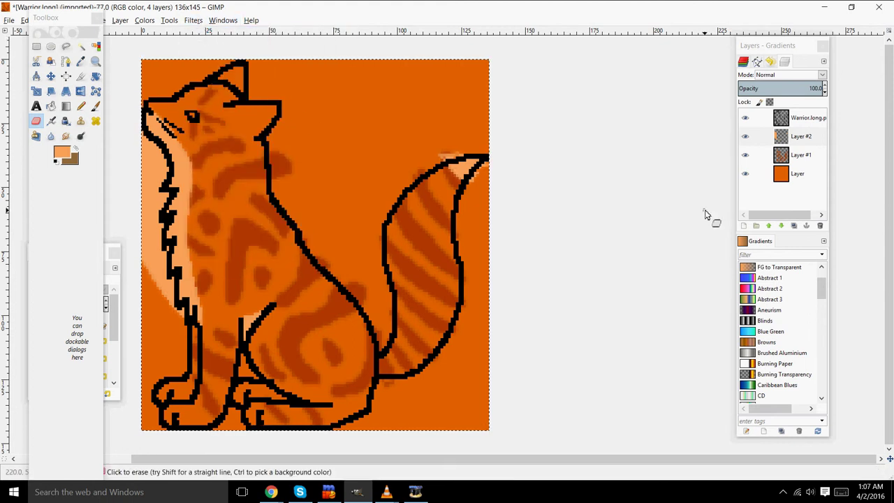
Step: Add a transparent layer above the light orange areas and set the foreground colour to dark red 770000
{"action": "key", "text": "shift+ctrl+n"}
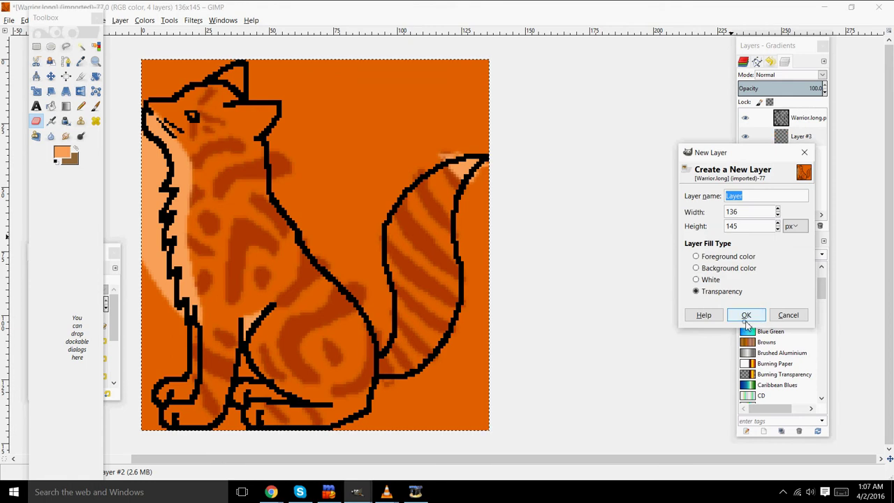
{"action": "left_click", "coordinate": [746, 314]}
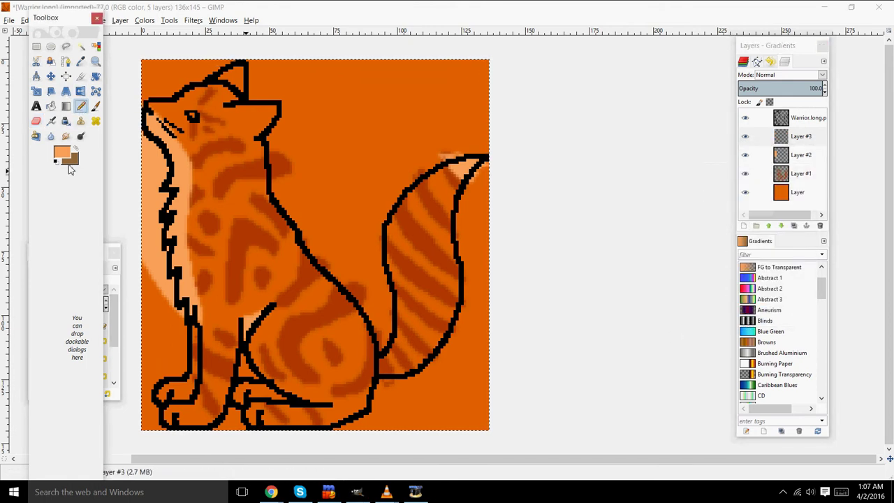
{"action": "left_click", "coordinate": [63, 155]}
{"action": "left_click_drag", "start_coordinate": [141, 218], "coordinate": [97, 137]}
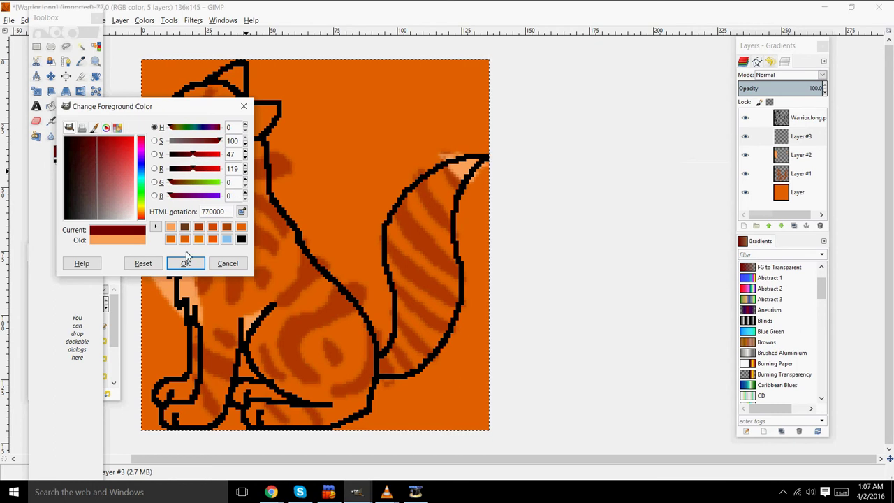
{"action": "left_click", "coordinate": [183, 263]}
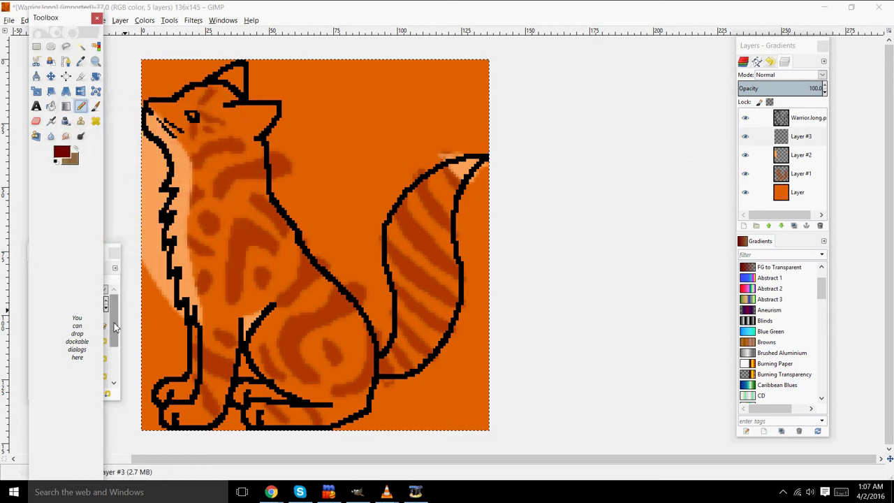
Step: Paint dark red shading with a size 7 Pencil over the neck, behind the ear, and along the back, legs, paws and tail's outer edge
{"action": "left_click", "coordinate": [116, 359]}
{"action": "left_click", "coordinate": [96, 338]}
{"action": "left_click", "coordinate": [97, 339]}
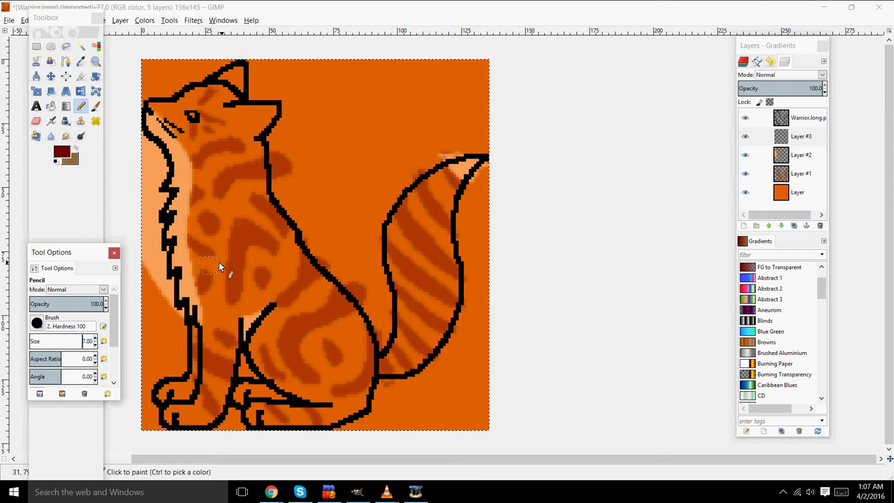
{"action": "mouse_move", "coordinate": [297, 285]}
{"action": "left_mouse_down"}
{"action": "mouse_move", "coordinate": [252, 328]}
{"action": "mouse_move", "coordinate": [318, 298]}
{"action": "mouse_move", "coordinate": [343, 311]}
{"action": "mouse_move", "coordinate": [323, 299]}
{"action": "mouse_move", "coordinate": [368, 363]}
{"action": "mouse_move", "coordinate": [327, 432]}
{"action": "mouse_move", "coordinate": [275, 440]}
{"action": "mouse_move", "coordinate": [278, 429]}
{"action": "mouse_move", "coordinate": [255, 428]}
{"action": "mouse_move", "coordinate": [342, 429]}
{"action": "mouse_move", "coordinate": [365, 339]}
{"action": "mouse_move", "coordinate": [335, 303]}
{"action": "mouse_move", "coordinate": [294, 282]}
{"action": "mouse_move", "coordinate": [288, 290]}
{"action": "mouse_move", "coordinate": [294, 264]}
{"action": "mouse_move", "coordinate": [294, 283]}
{"action": "mouse_move", "coordinate": [322, 275]}
{"action": "mouse_move", "coordinate": [328, 292]}
{"action": "mouse_move", "coordinate": [292, 278]}
{"action": "mouse_move", "coordinate": [294, 255]}
{"action": "mouse_move", "coordinate": [274, 219]}
{"action": "mouse_move", "coordinate": [263, 176]}
{"action": "mouse_move", "coordinate": [275, 118]}
{"action": "mouse_move", "coordinate": [251, 151]}
{"action": "mouse_move", "coordinate": [270, 110]}
{"action": "mouse_move", "coordinate": [250, 143]}
{"action": "mouse_move", "coordinate": [190, 175]}
{"action": "mouse_move", "coordinate": [261, 170]}
{"action": "mouse_move", "coordinate": [235, 178]}
{"action": "mouse_move", "coordinate": [253, 183]}
{"action": "mouse_move", "coordinate": [239, 168]}
{"action": "mouse_move", "coordinate": [260, 131]}
{"action": "mouse_move", "coordinate": [217, 163]}
{"action": "mouse_move", "coordinate": [173, 153]}
{"action": "mouse_move", "coordinate": [159, 136]}
{"action": "mouse_move", "coordinate": [191, 174]}
{"action": "mouse_move", "coordinate": [213, 175]}
{"action": "left_mouse_up"}
{"action": "key", "text": "ctrl+z"}
{"action": "mouse_move", "coordinate": [170, 419]}
{"action": "left_mouse_down"}
{"action": "mouse_move", "coordinate": [210, 424]}
{"action": "mouse_move", "coordinate": [277, 293]}
{"action": "left_mouse_up"}
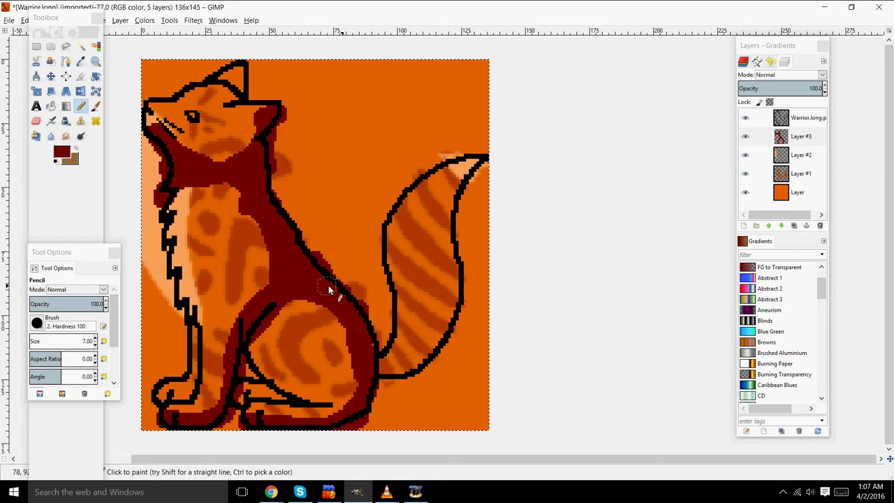
{"action": "mouse_move", "coordinate": [160, 385]}
{"action": "left_mouse_down"}
{"action": "mouse_move", "coordinate": [174, 391]}
{"action": "mouse_move", "coordinate": [196, 379]}
{"action": "mouse_move", "coordinate": [198, 314]}
{"action": "left_mouse_up"}
{"action": "mouse_move", "coordinate": [415, 359]}
{"action": "left_mouse_down"}
{"action": "mouse_move", "coordinate": [419, 369]}
{"action": "mouse_move", "coordinate": [458, 260]}
{"action": "mouse_move", "coordinate": [455, 203]}
{"action": "mouse_move", "coordinate": [466, 188]}
{"action": "left_mouse_up"}
{"action": "mouse_move", "coordinate": [186, 186]}
{"action": "left_mouse_down"}
{"action": "mouse_move", "coordinate": [159, 188]}
{"action": "mouse_move", "coordinate": [238, 213]}
{"action": "mouse_move", "coordinate": [170, 202]}
{"action": "mouse_move", "coordinate": [250, 228]}
{"action": "left_mouse_up"}
Step: Soften the inner edges of the dark red shading on the chest, legs, haunch, neck, head and tail with the Blur tool
{"action": "left_click", "coordinate": [50, 137]}
{"action": "mouse_move", "coordinate": [229, 320]}
{"action": "left_mouse_down"}
{"action": "mouse_move", "coordinate": [208, 415]}
{"action": "mouse_move", "coordinate": [191, 415]}
{"action": "mouse_move", "coordinate": [195, 345]}
{"action": "left_mouse_up"}
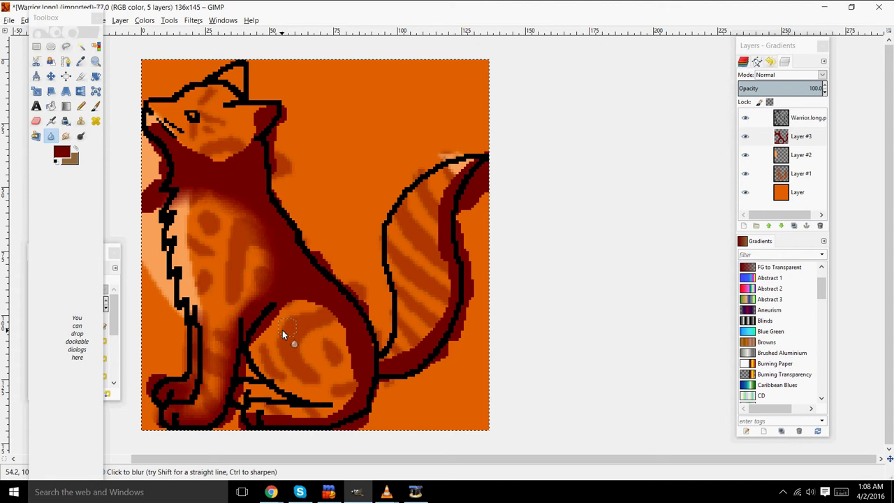
{"action": "left_click_drag", "start_coordinate": [254, 354], "coordinate": [296, 308]}
{"action": "mouse_move", "coordinate": [343, 331]}
{"action": "left_mouse_down"}
{"action": "mouse_move", "coordinate": [336, 411]}
{"action": "mouse_move", "coordinate": [256, 411]}
{"action": "mouse_move", "coordinate": [361, 367]}
{"action": "left_mouse_up"}
{"action": "mouse_move", "coordinate": [181, 185]}
{"action": "left_mouse_down"}
{"action": "mouse_move", "coordinate": [165, 126]}
{"action": "mouse_move", "coordinate": [152, 129]}
{"action": "mouse_move", "coordinate": [202, 151]}
{"action": "left_mouse_up"}
{"action": "left_click_drag", "start_coordinate": [271, 109], "coordinate": [241, 153]}
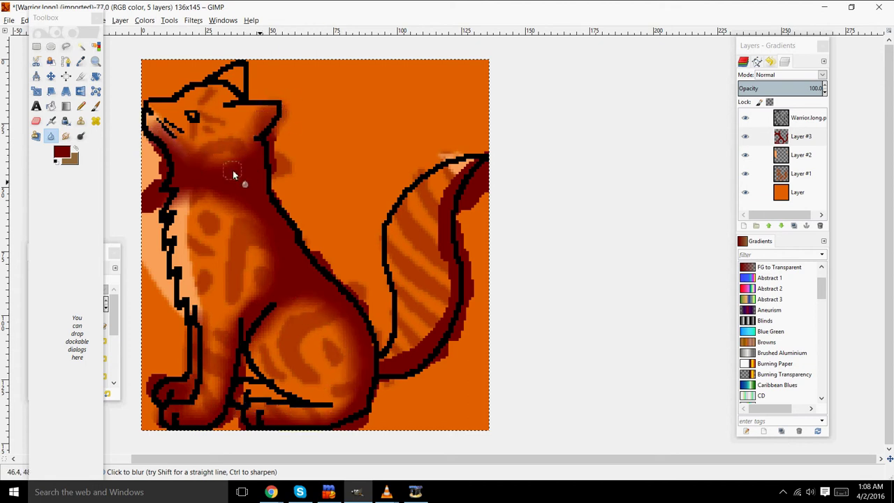
{"action": "mouse_move", "coordinate": [469, 188]}
{"action": "left_mouse_down"}
{"action": "mouse_move", "coordinate": [448, 207]}
{"action": "mouse_move", "coordinate": [443, 276]}
{"action": "mouse_move", "coordinate": [420, 340]}
{"action": "left_mouse_up"}
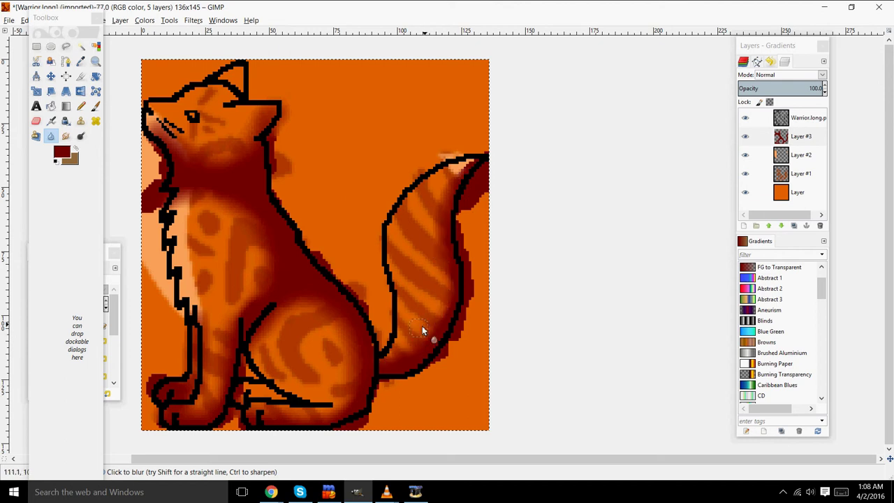
{"action": "left_click_drag", "start_coordinate": [456, 191], "coordinate": [461, 170]}
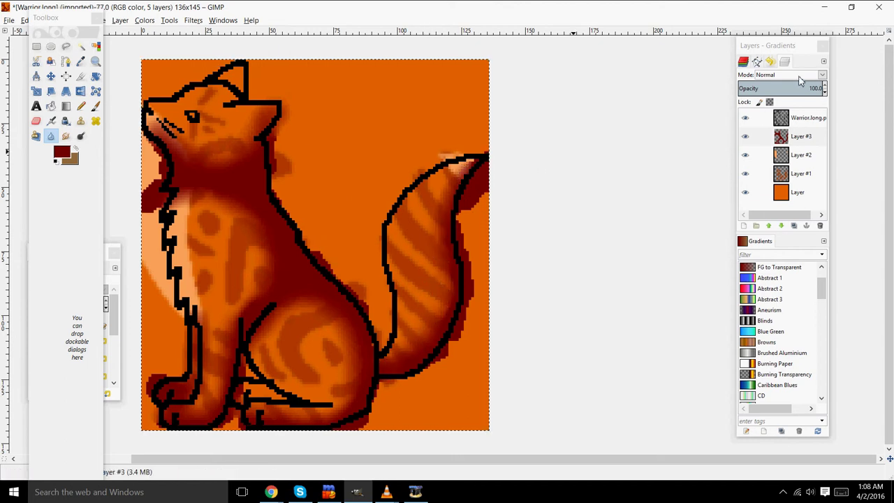
Step: Set the dark red shading layer's blend mode to Multiply and lower its opacity to 79
{"action": "left_click_drag", "start_coordinate": [792, 61], "coordinate": [622, 115]}
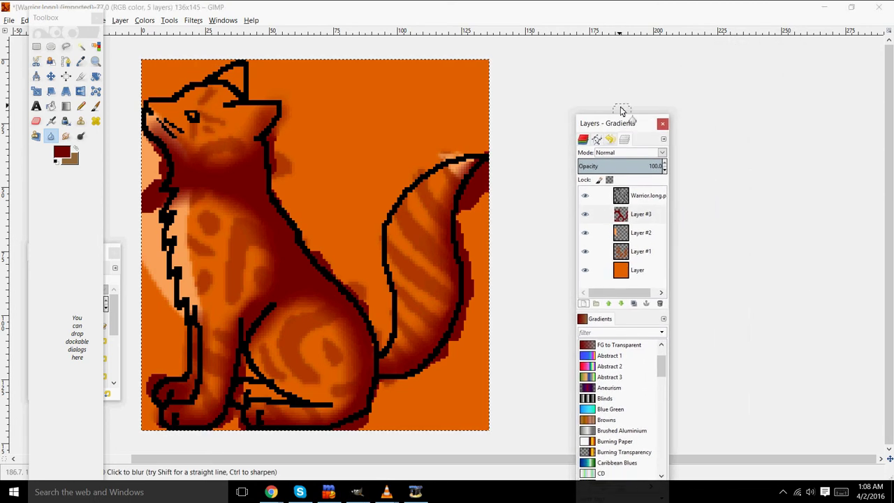
{"action": "left_click", "coordinate": [662, 152]}
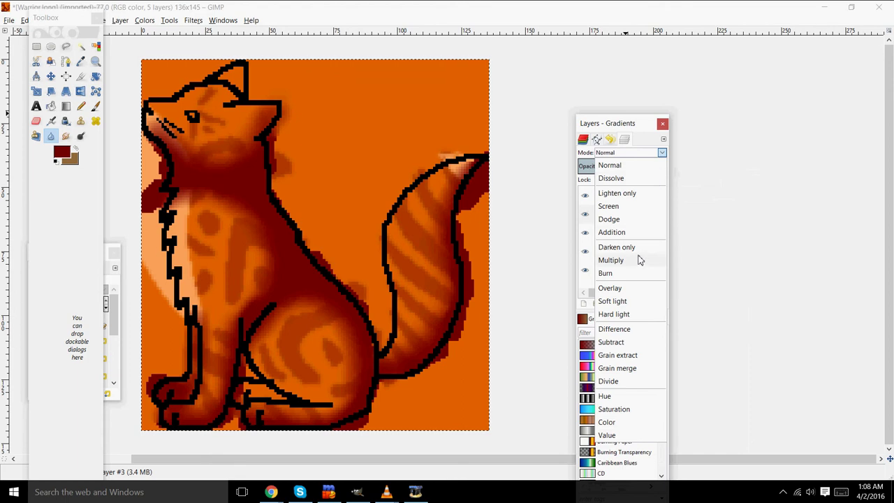
{"action": "left_click", "coordinate": [640, 260]}
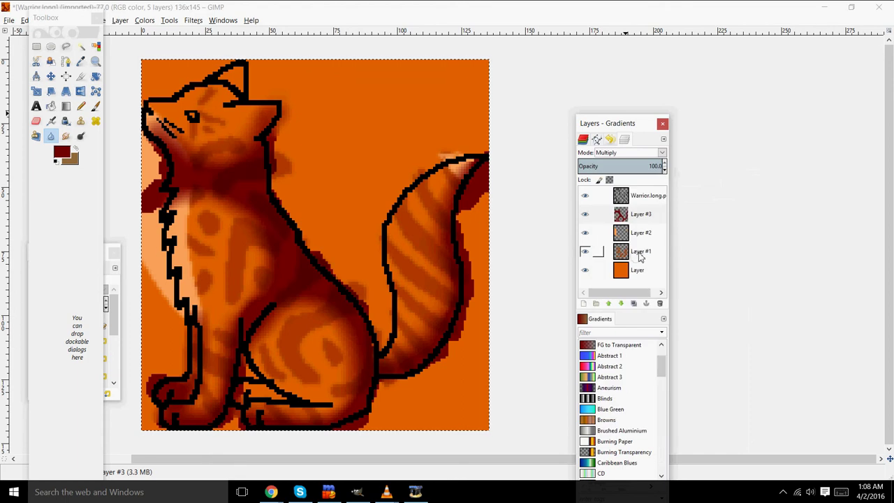
{"action": "left_click", "coordinate": [666, 170]}
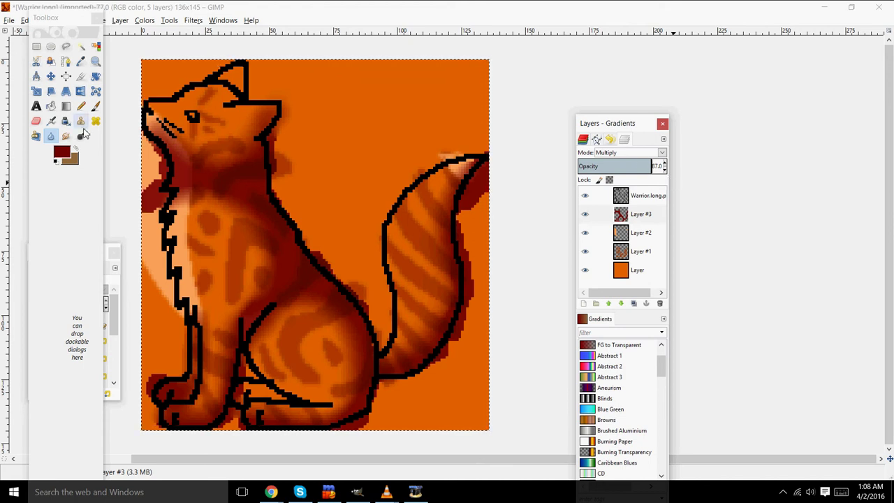
{"action": "left_click_drag", "start_coordinate": [269, 265], "coordinate": [283, 256]}
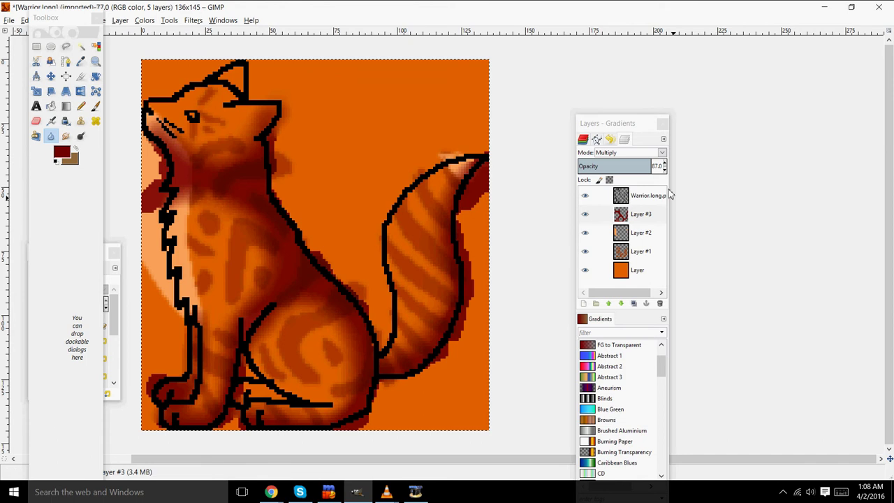
{"action": "scroll", "coordinate": [665, 171], "scroll_direction": "down", "scroll_amount": 8}
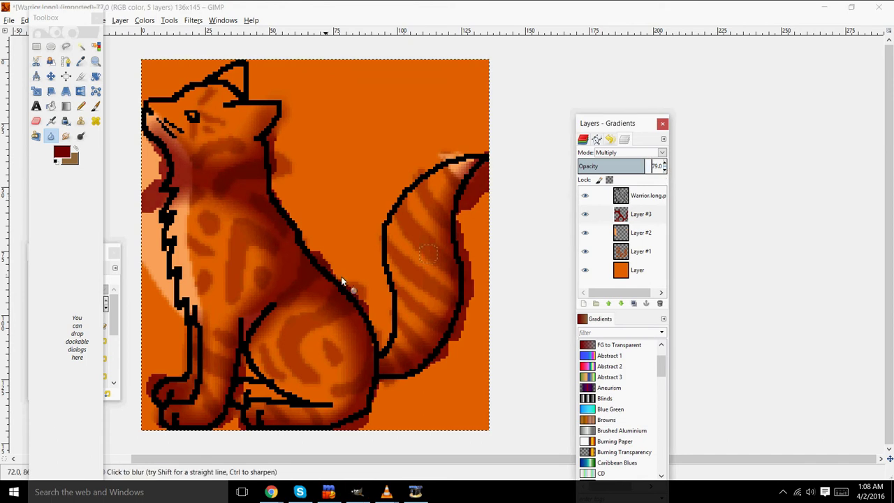
Step: Soften the dark red shading further with the Blur tool on the chest, neck, front leg, paws and haunch
{"action": "mouse_move", "coordinate": [210, 320]}
{"action": "left_mouse_down"}
{"action": "mouse_move", "coordinate": [231, 288]}
{"action": "mouse_move", "coordinate": [270, 267]}
{"action": "left_mouse_up"}
{"action": "mouse_move", "coordinate": [183, 180]}
{"action": "left_mouse_down"}
{"action": "mouse_move", "coordinate": [160, 109]}
{"action": "mouse_move", "coordinate": [202, 151]}
{"action": "mouse_move", "coordinate": [194, 155]}
{"action": "mouse_move", "coordinate": [239, 165]}
{"action": "mouse_move", "coordinate": [274, 118]}
{"action": "left_mouse_up"}
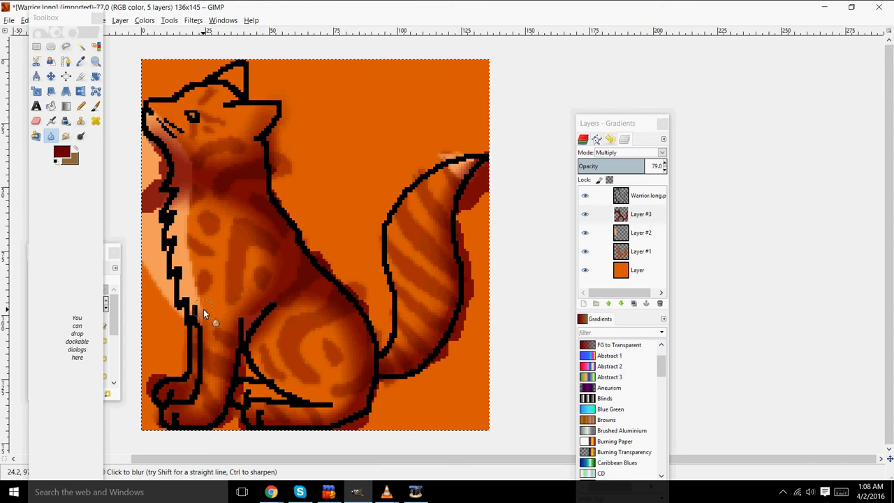
{"action": "left_click", "coordinate": [49, 136]}
{"action": "left_click", "coordinate": [36, 120]}
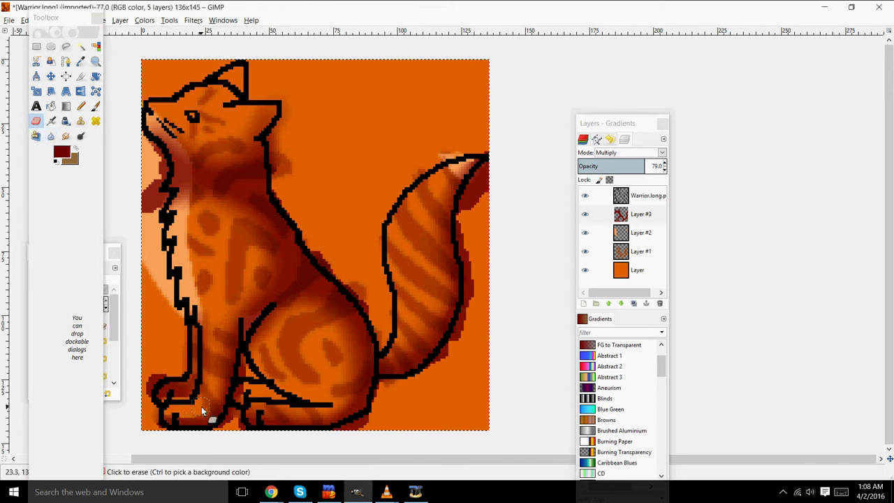
{"action": "left_click", "coordinate": [49, 136]}
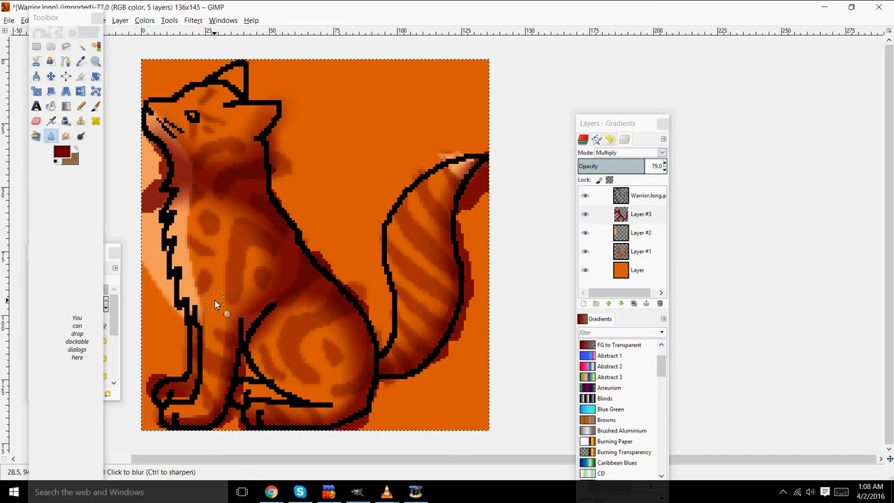
{"action": "mouse_move", "coordinate": [222, 374]}
{"action": "left_mouse_down"}
{"action": "mouse_move", "coordinate": [175, 413]}
{"action": "mouse_move", "coordinate": [207, 416]}
{"action": "mouse_move", "coordinate": [222, 374]}
{"action": "mouse_move", "coordinate": [203, 328]}
{"action": "mouse_move", "coordinate": [198, 411]}
{"action": "mouse_move", "coordinate": [170, 391]}
{"action": "left_mouse_up"}
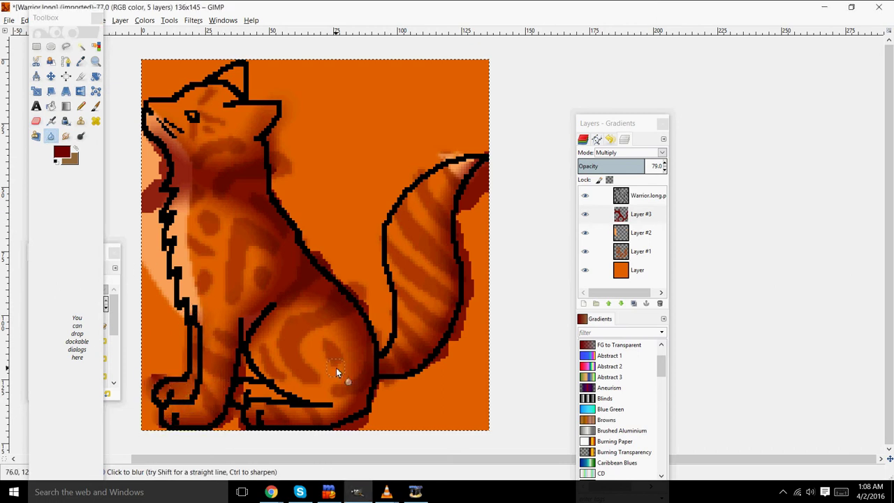
{"action": "mouse_move", "coordinate": [247, 384]}
{"action": "left_mouse_down"}
{"action": "mouse_move", "coordinate": [273, 395]}
{"action": "mouse_move", "coordinate": [253, 331]}
{"action": "mouse_move", "coordinate": [259, 287]}
{"action": "left_mouse_up"}
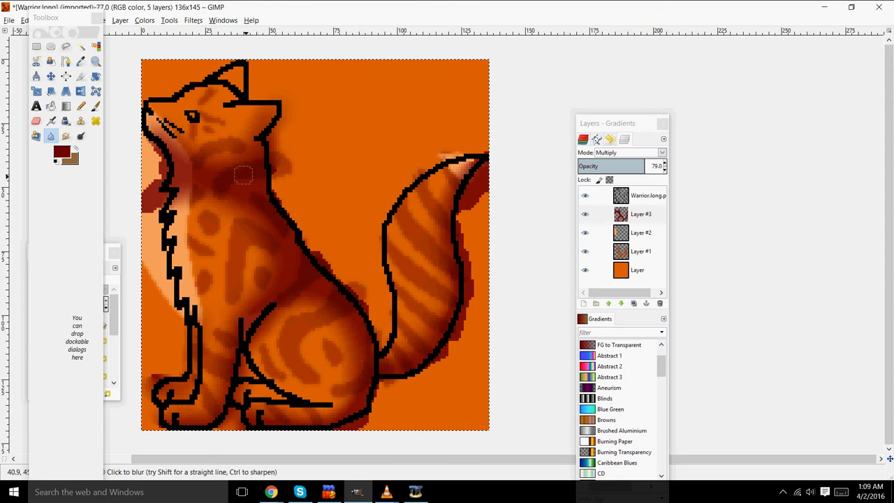
Step: Add a new transparent 136 × 145 px layer directly above the dark red shading layer
{"action": "left_click", "coordinate": [643, 218]}
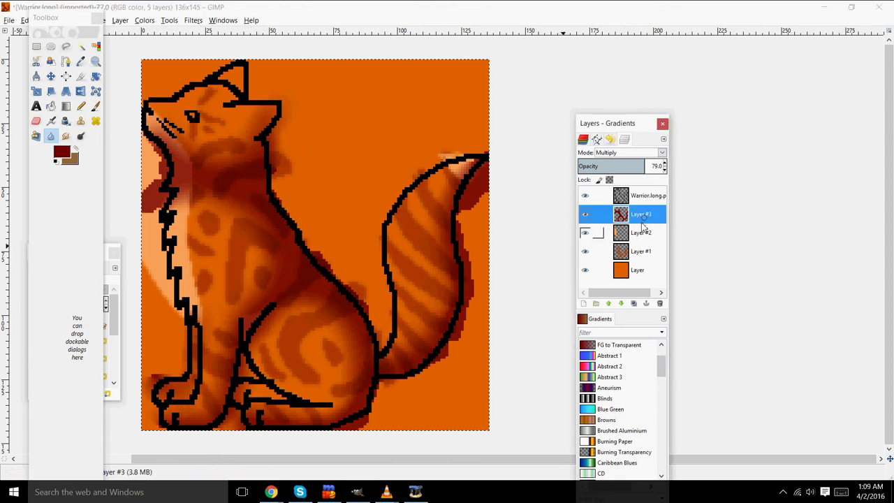
{"action": "left_click", "coordinate": [584, 303]}
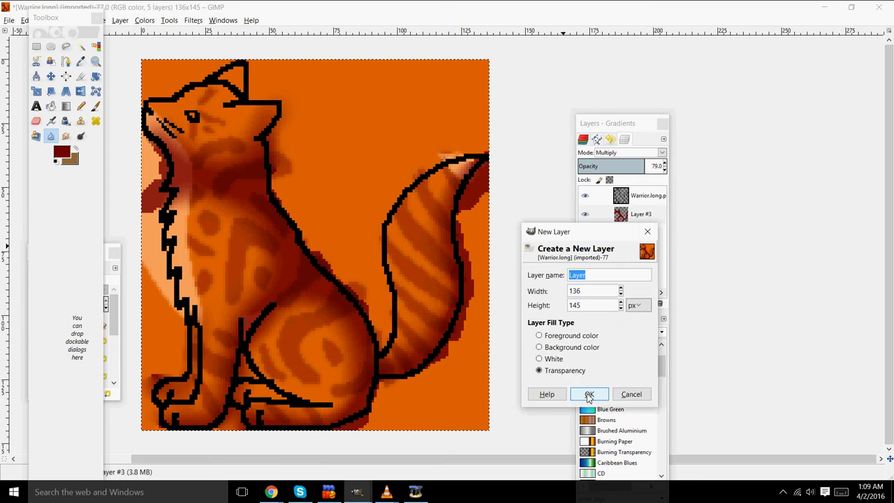
{"action": "left_click", "coordinate": [587, 394]}
Step: Set the foreground colour to a pale dusty pink for the inner ear
{"action": "left_click", "coordinate": [98, 64]}
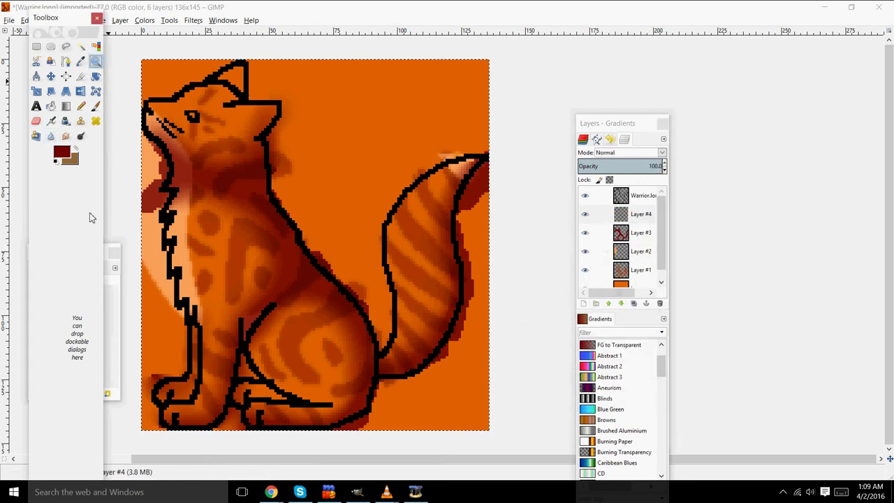
{"action": "left_click", "coordinate": [67, 309]}
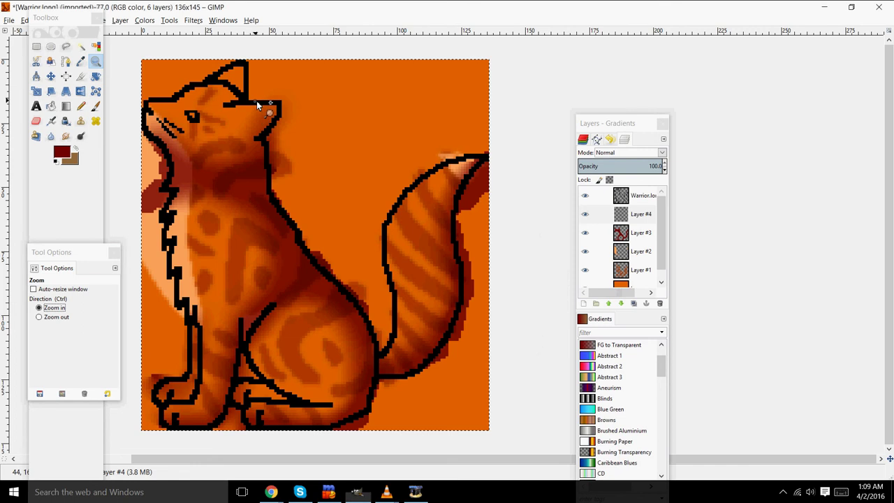
{"action": "left_click", "coordinate": [260, 107]}
{"action": "left_click", "coordinate": [268, 110]}
{"action": "left_click", "coordinate": [262, 108]}
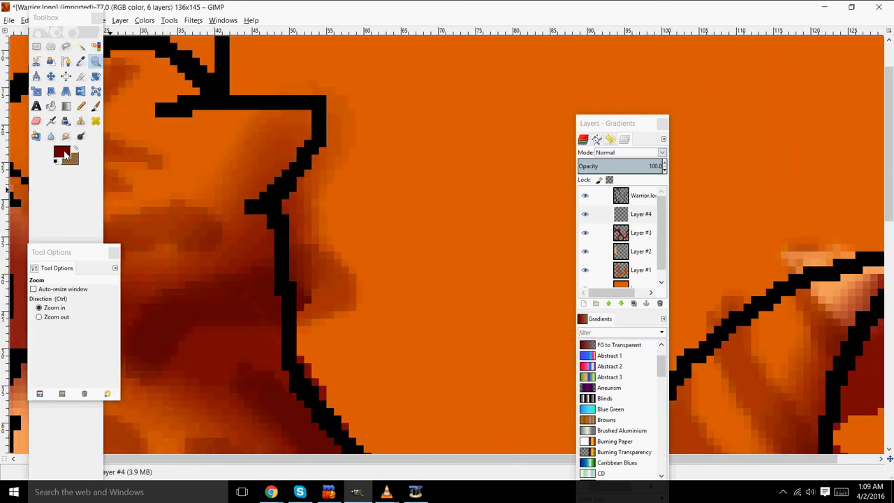
{"action": "left_click", "coordinate": [62, 153]}
{"action": "left_click", "coordinate": [115, 212]}
{"action": "left_click_drag", "start_coordinate": [115, 212], "coordinate": [128, 206]}
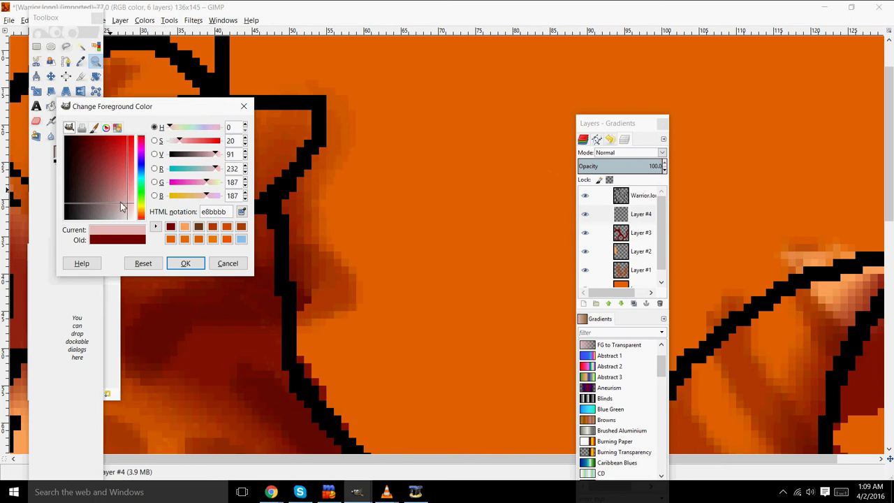
{"action": "left_click", "coordinate": [124, 203]}
{"action": "left_click", "coordinate": [185, 263]}
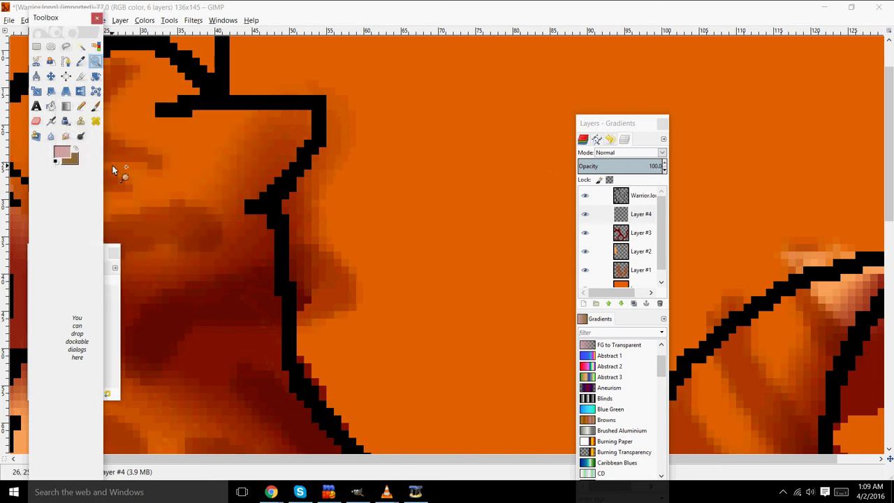
{"action": "left_click", "coordinate": [96, 46]}
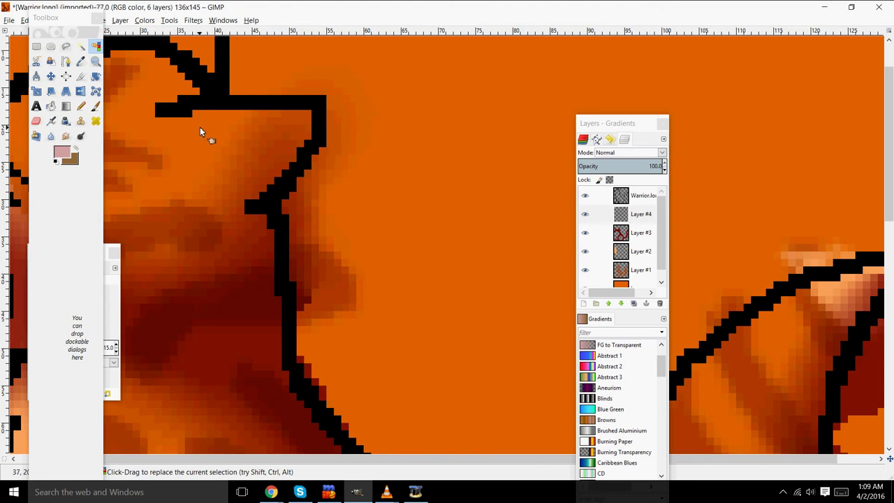
{"action": "left_click_drag", "start_coordinate": [207, 130], "coordinate": [205, 145]}
{"action": "left_click", "coordinate": [66, 60]}
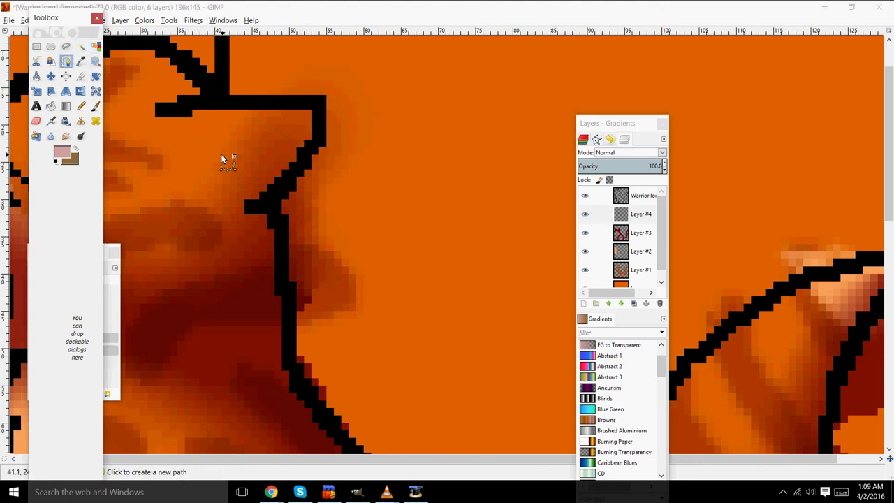
{"action": "left_click", "coordinate": [196, 129]}
{"action": "left_click", "coordinate": [298, 125]}
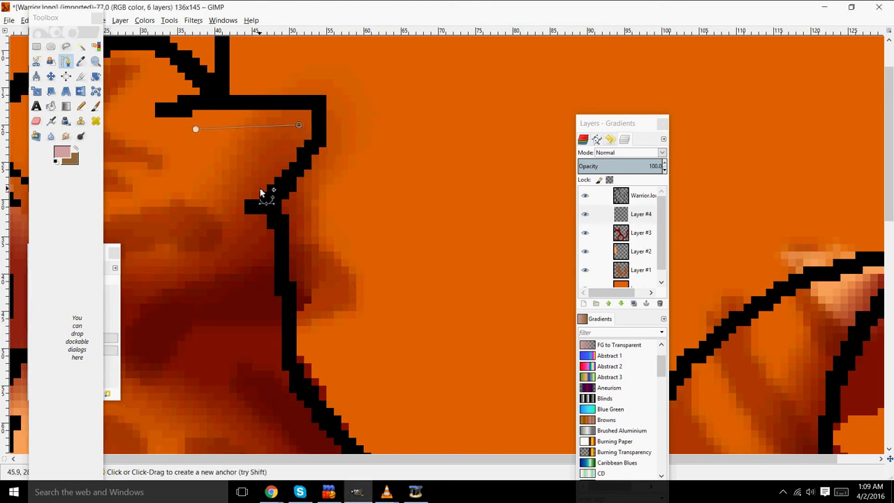
{"action": "left_click", "coordinate": [239, 199]}
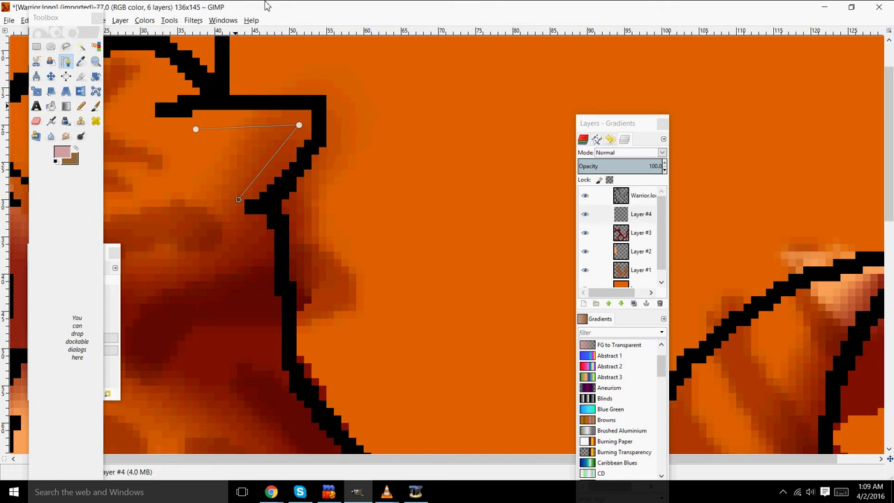
{"action": "key", "text": "ctrl"}
{"action": "key", "text": "ctrl+z"}
{"action": "key", "text": "ctrl+z"}
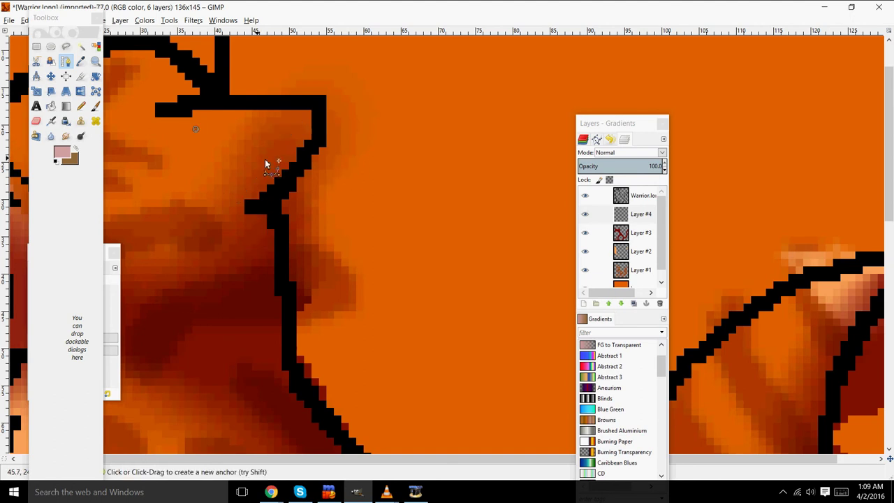
{"action": "left_click", "coordinate": [293, 127]}
{"action": "left_click", "coordinate": [249, 192]}
{"action": "left_click", "coordinate": [247, 114]}
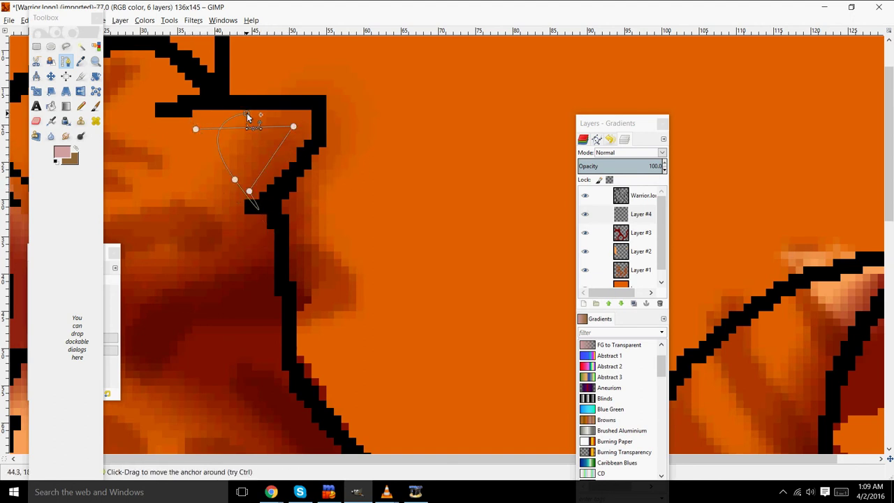
{"action": "key", "text": "Return"}
{"action": "key", "text": "z"}
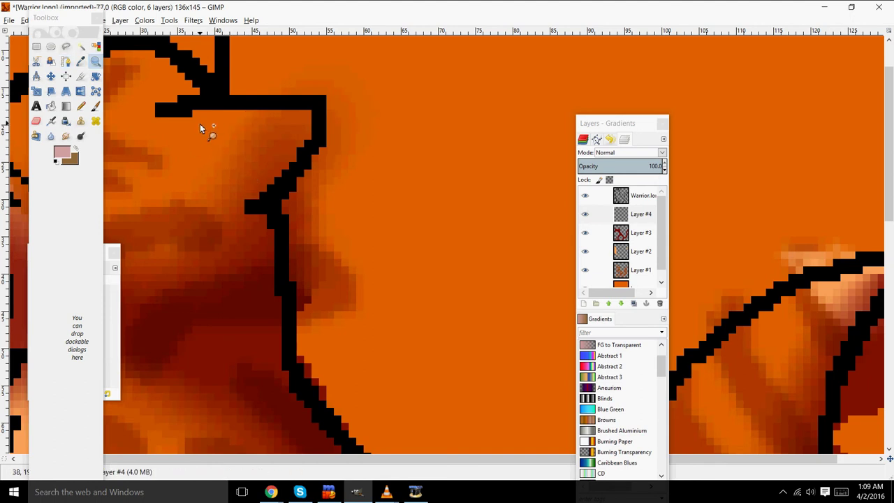
{"action": "left_click", "coordinate": [201, 130]}
{"action": "left_click", "coordinate": [65, 61]}
{"action": "left_click", "coordinate": [203, 123]}
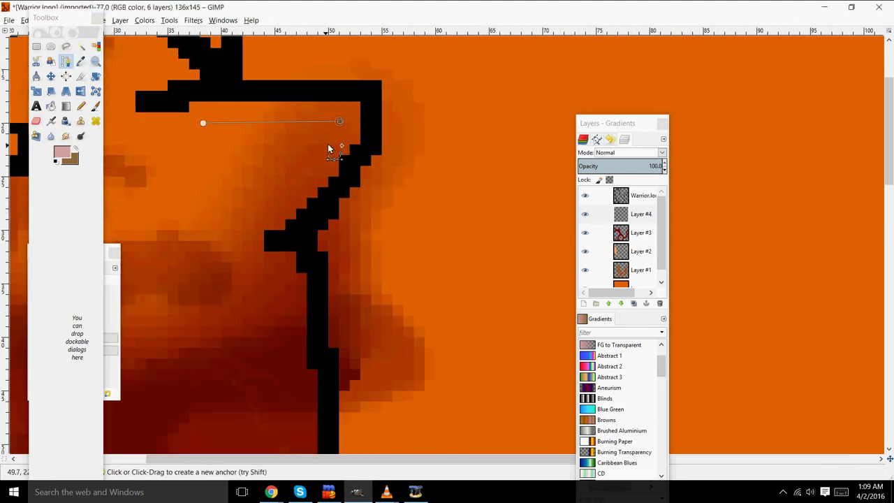
{"action": "left_click_drag", "start_coordinate": [257, 242], "coordinate": [195, 107]}
{"action": "key", "text": "m"}
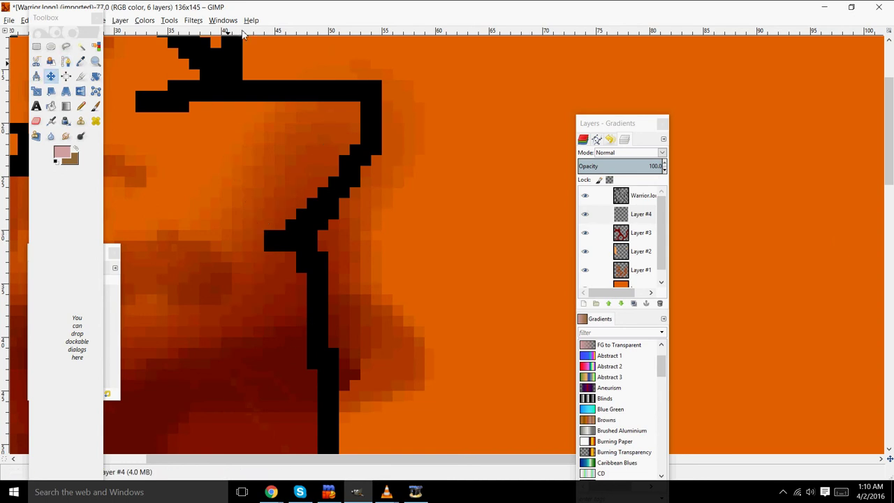
{"action": "key", "text": "shift"}
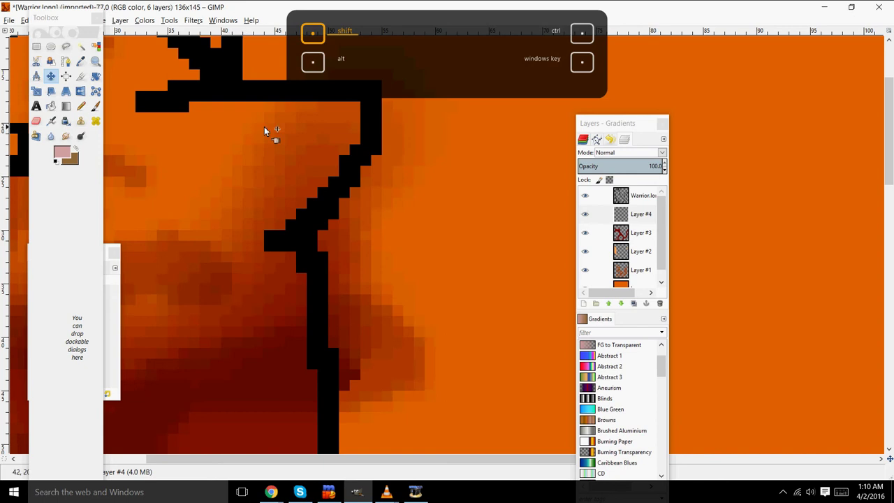
{"action": "left_click", "coordinate": [200, 124], "text": "shift"}
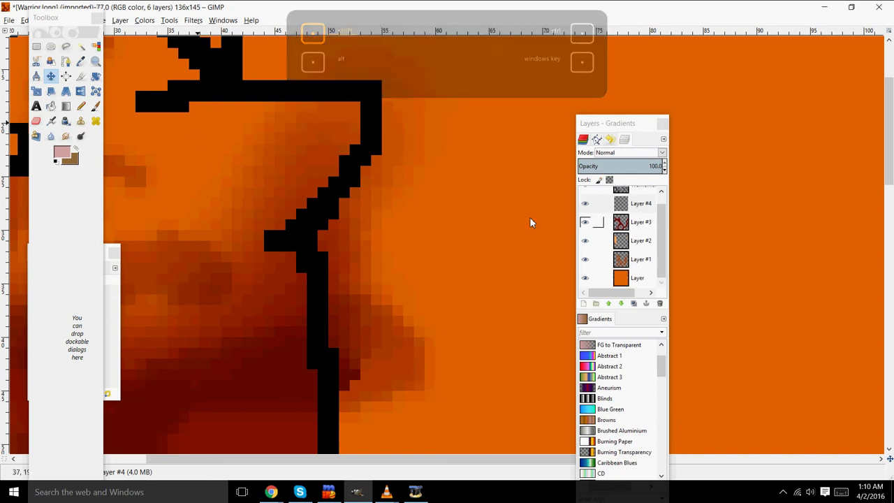
Step: Outline a triangular inner-ear area with the Paths tool on the new layer and convert the path to a selection
{"action": "left_click", "coordinate": [642, 203]}
{"action": "left_click", "coordinate": [66, 61]}
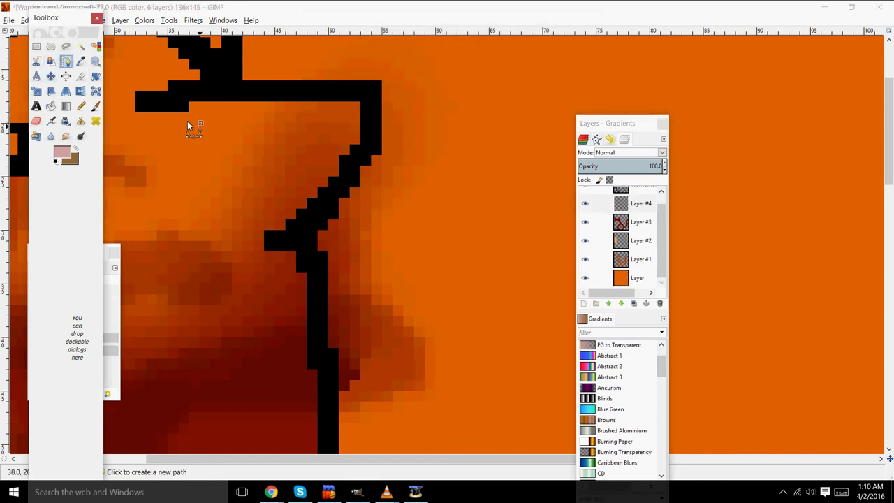
{"action": "left_click", "coordinate": [256, 228]}
{"action": "left_click", "coordinate": [196, 85]}
{"action": "key", "text": "Return"}
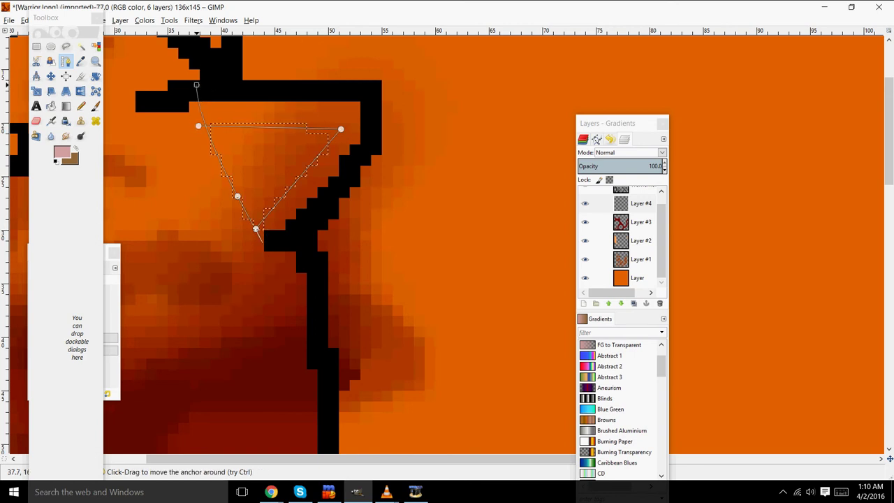
Step: Fill the triangular ear selection with the dusty pink and repeat the Gaussian Blur on that layer
{"action": "left_click", "coordinate": [63, 152]}
{"action": "left_click", "coordinate": [62, 152]}
{"action": "left_click", "coordinate": [225, 262]}
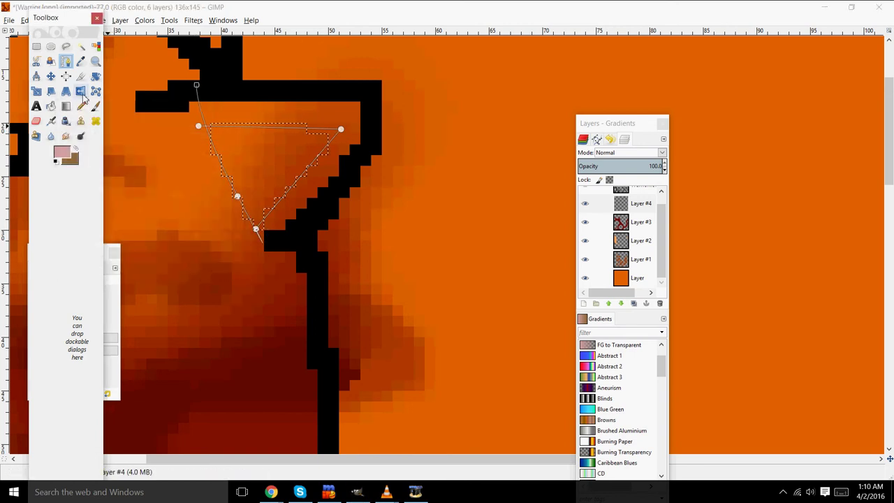
{"action": "left_click", "coordinate": [51, 106]}
{"action": "left_click", "coordinate": [271, 178]}
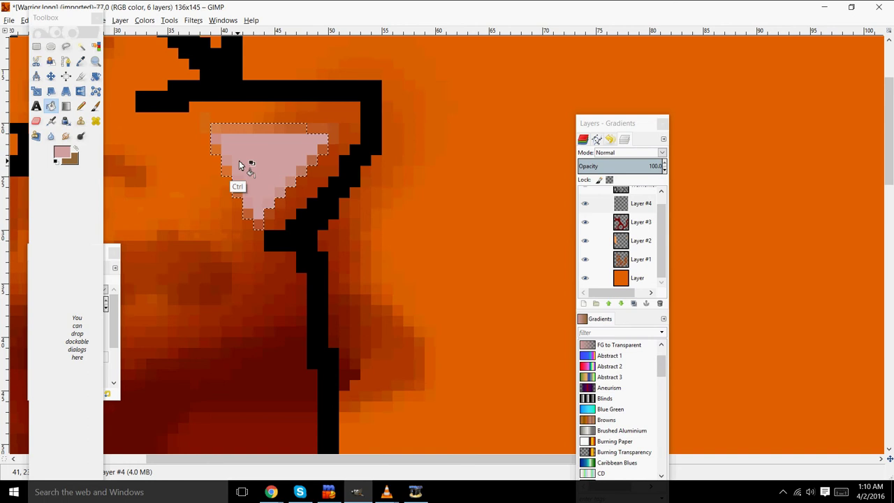
{"action": "left_click", "coordinate": [193, 21]}
{"action": "left_click", "coordinate": [211, 33]}
Step: Move the pink inner-ear layer below the dark red shading layer
{"action": "left_click", "coordinate": [628, 208]}
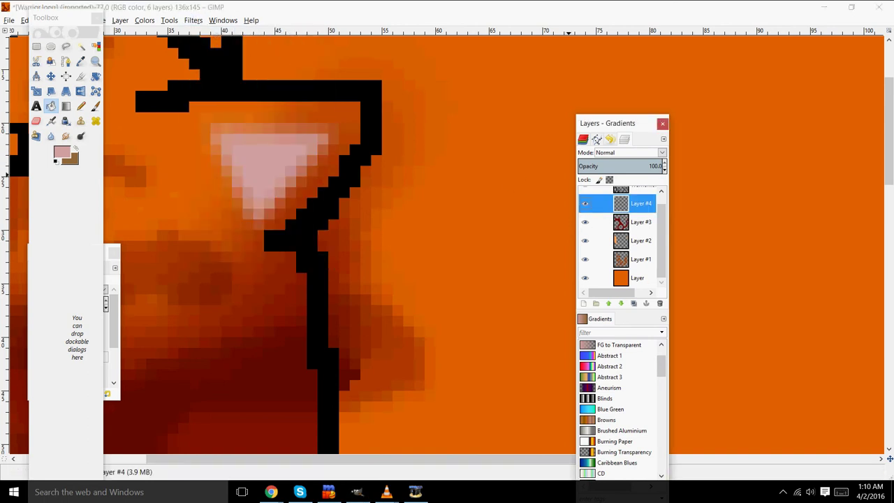
{"action": "left_click", "coordinate": [622, 303]}
{"action": "scroll", "coordinate": [662, 244], "scroll_direction": "up", "scroll_amount": 1}
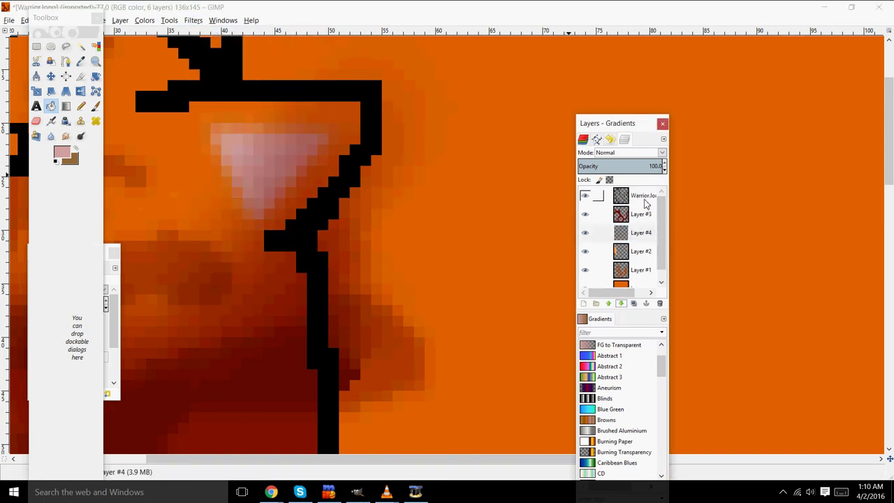
Step: Select the Warrior.long line-art layer, test a dusty pink fill on the fox's body and undo it
{"action": "left_click", "coordinate": [643, 198]}
{"action": "left_click_drag", "start_coordinate": [339, 459], "coordinate": [166, 420]}
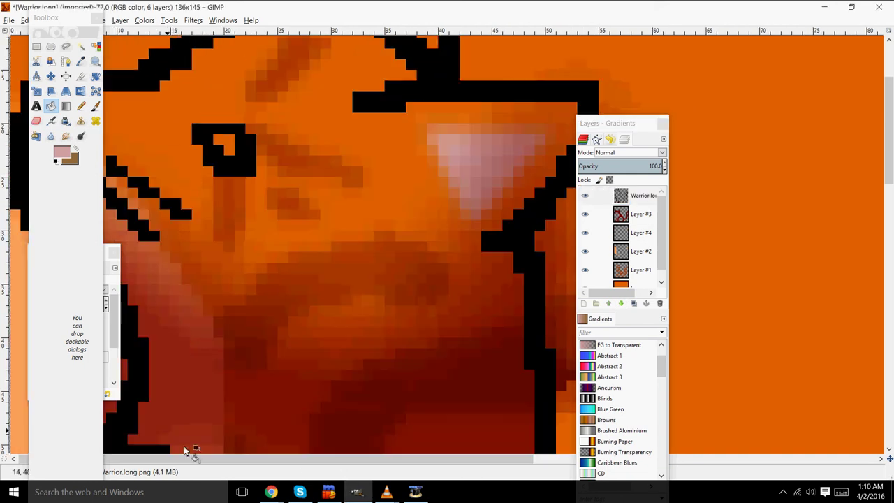
{"action": "left_click", "coordinate": [176, 349]}
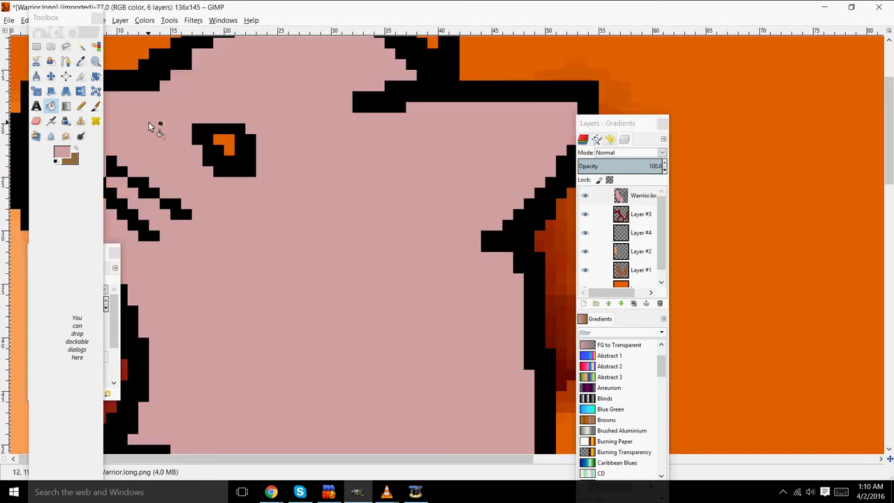
{"action": "key", "text": "ctrl+z"}
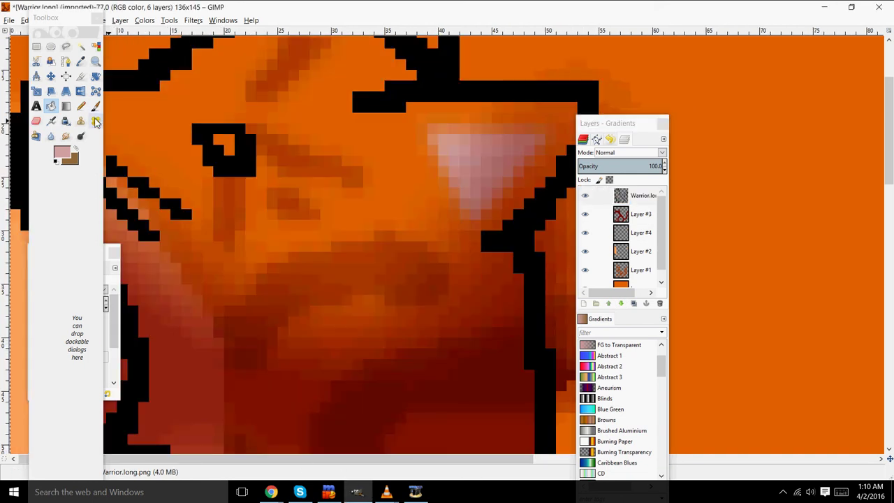
Step: Choose the Pencil tool and set the foreground colour to bright green 00c409
{"action": "left_click", "coordinate": [81, 106]}
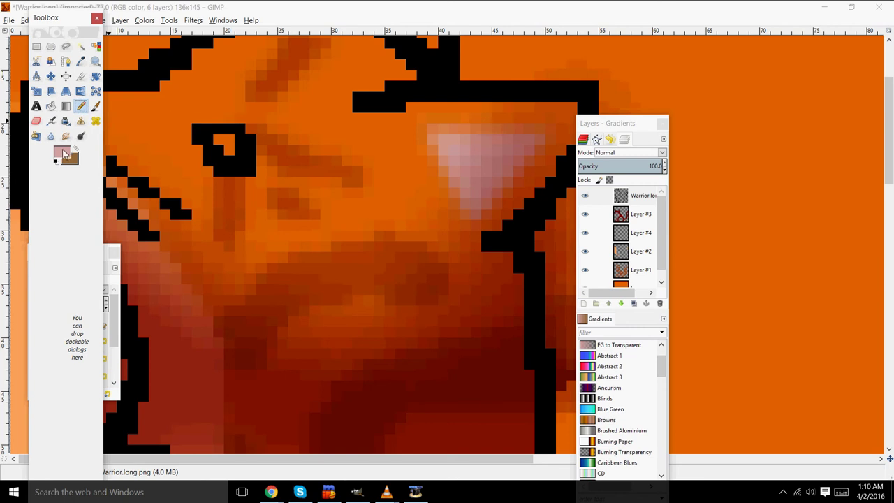
{"action": "left_click", "coordinate": [63, 153]}
{"action": "left_click_drag", "start_coordinate": [139, 190], "coordinate": [142, 192]}
{"action": "left_click", "coordinate": [132, 138]}
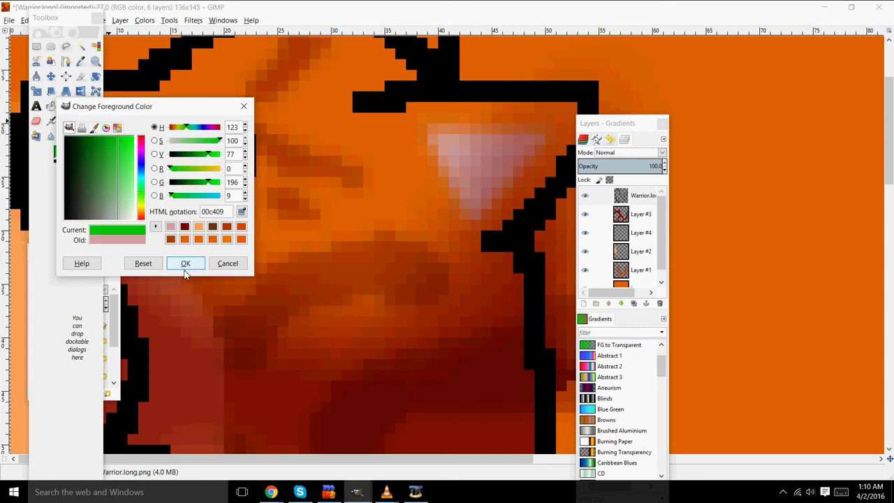
{"action": "left_click", "coordinate": [185, 264]}
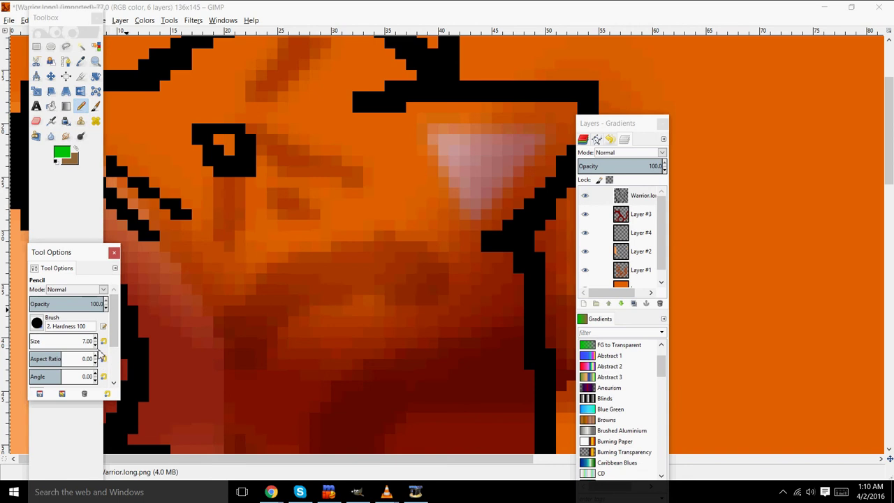
Step: Set the pencil size to 1 and paint the inside of the fox's eye bright green
{"action": "left_click", "coordinate": [95, 347]}
{"action": "left_click", "coordinate": [95, 347]}
{"action": "left_click_drag", "start_coordinate": [96, 347], "coordinate": [99, 355]}
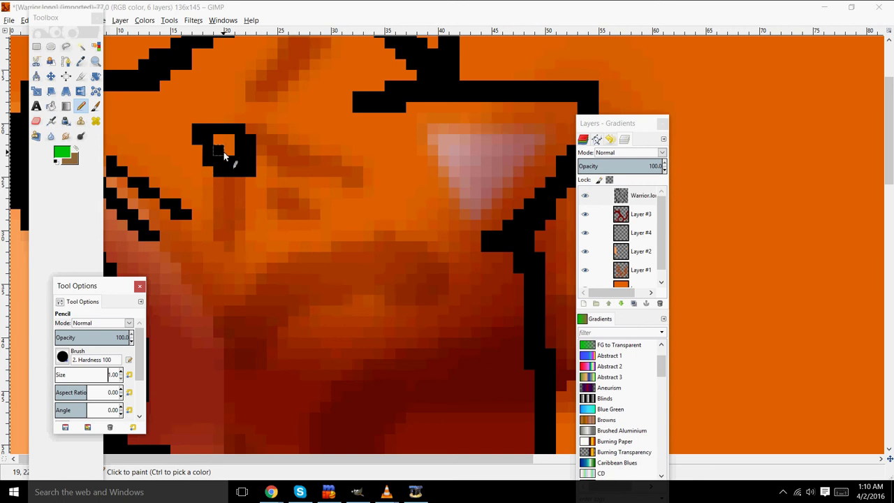
{"action": "left_click_drag", "start_coordinate": [221, 142], "coordinate": [230, 149]}
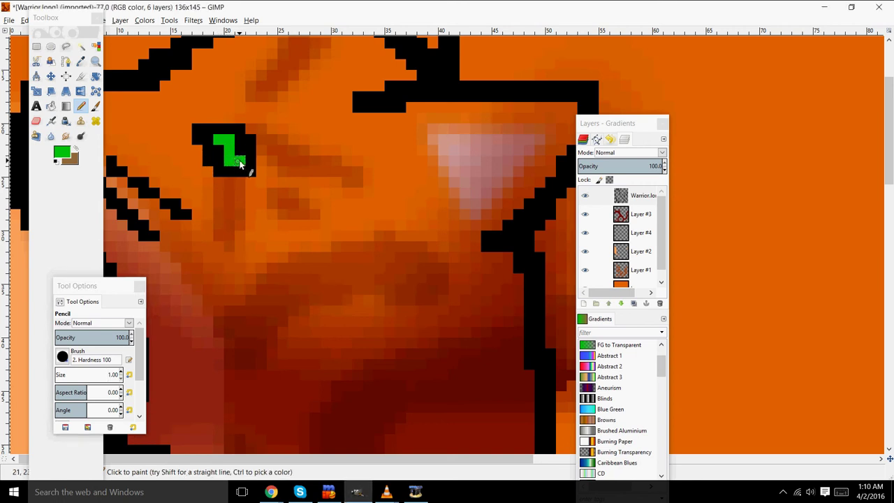
{"action": "left_click", "coordinate": [239, 151]}
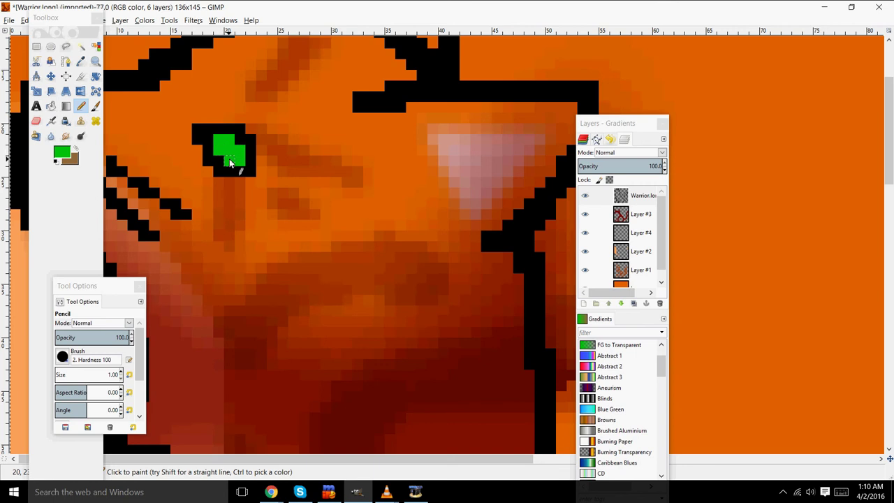
Step: Set the background colour to a dark green for shading the eye
{"action": "right_click", "coordinate": [152, 183]}
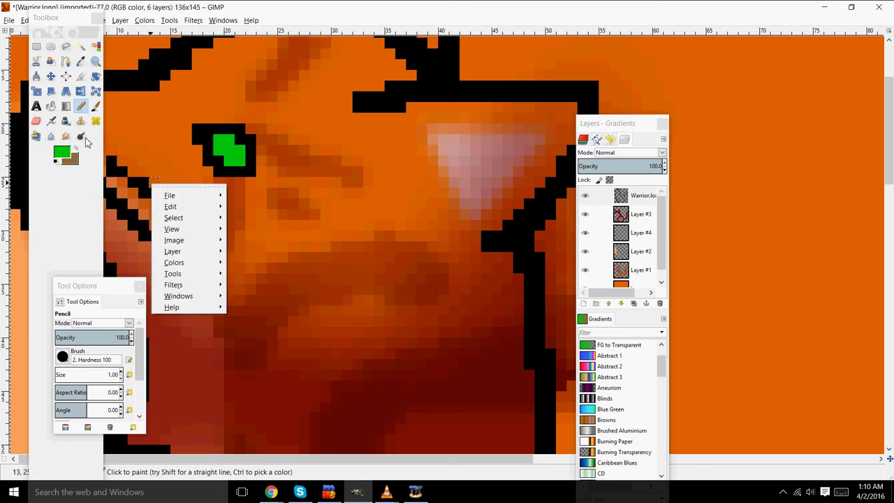
{"action": "left_click", "coordinate": [68, 157]}
{"action": "left_click", "coordinate": [69, 159]}
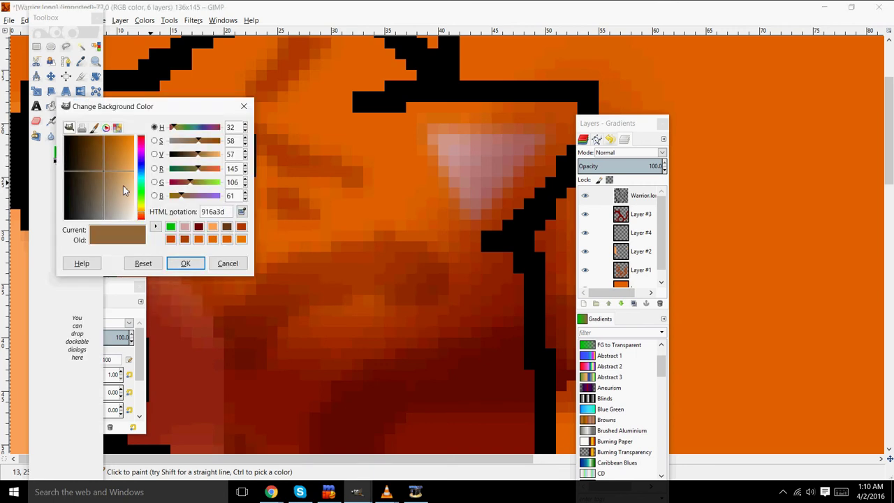
{"action": "left_click", "coordinate": [170, 227]}
{"action": "left_click", "coordinate": [109, 166]}
{"action": "left_click", "coordinate": [193, 260]}
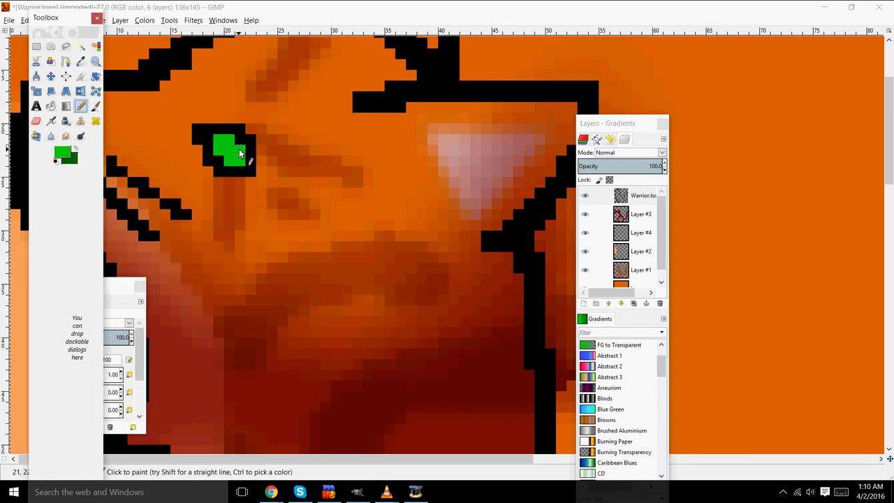
Step: Swap the foreground and background colours and paint a dark green pixel at the right edge of the eye
{"action": "left_click", "coordinate": [241, 153]}
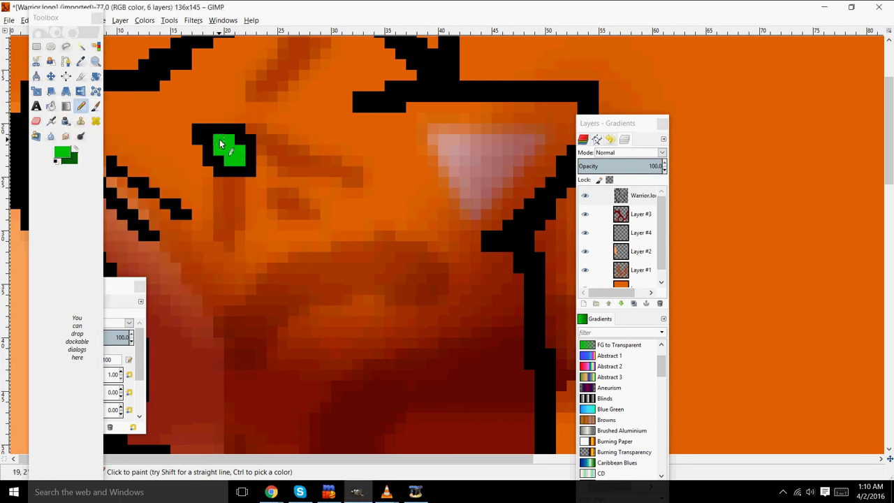
{"action": "left_click", "coordinate": [74, 148]}
{"action": "left_click", "coordinate": [241, 152]}
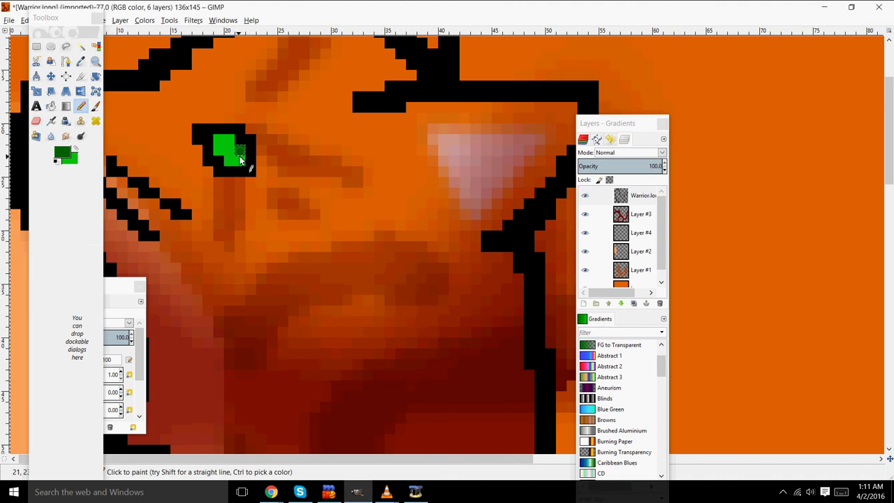
Step: Set the foreground colour to pale green b3ffb7 and paint the lower-right pixel of the eye
{"action": "left_click", "coordinate": [67, 153]}
{"action": "left_click_drag", "start_coordinate": [132, 192], "coordinate": [153, 196]}
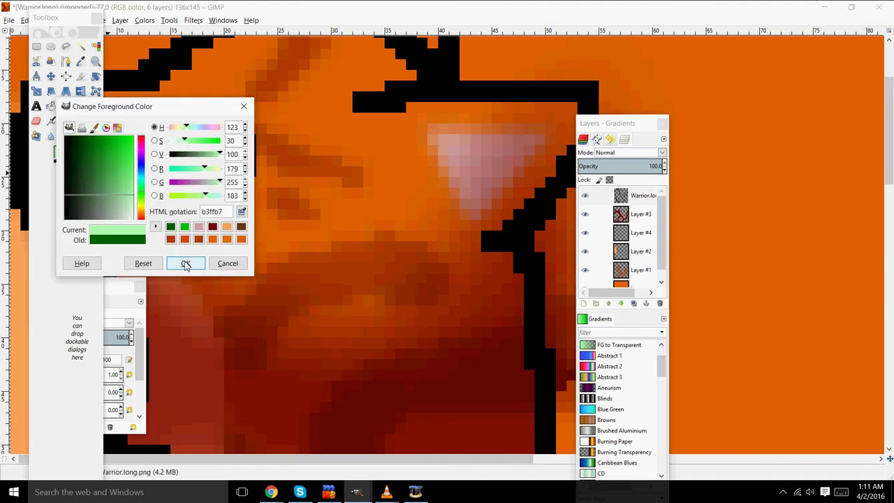
{"action": "left_click", "coordinate": [185, 263]}
{"action": "left_click", "coordinate": [239, 161]}
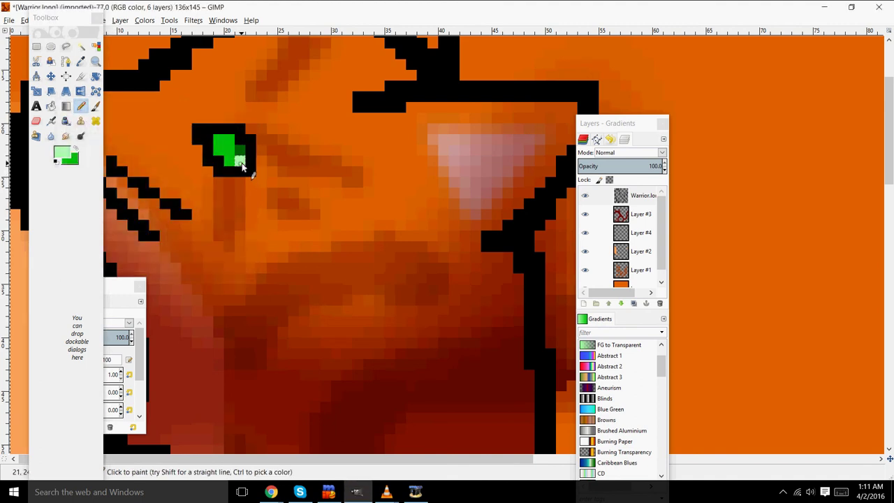
Step: Set the foreground colour to muted green 5eb562 and paint the pixel left of the eye's pale green corner
{"action": "left_click", "coordinate": [67, 156]}
{"action": "left_click", "coordinate": [113, 170]}
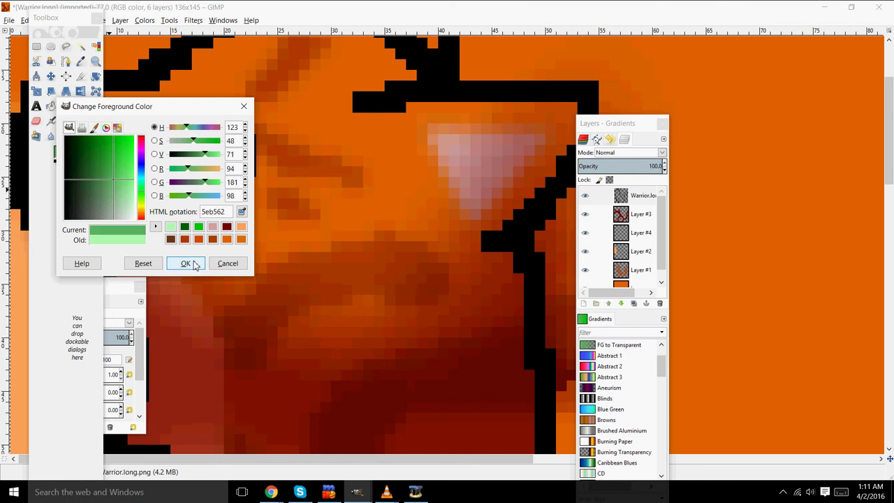
{"action": "left_click", "coordinate": [185, 264]}
{"action": "left_click", "coordinate": [228, 162]}
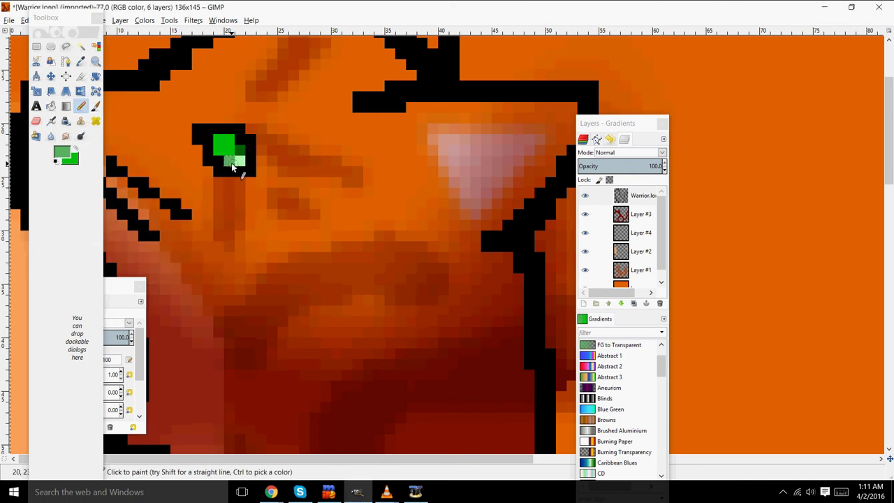
Step: Set the foreground colour to black and paint the pupil in the middle of the eye
{"action": "left_click", "coordinate": [67, 154]}
{"action": "left_click", "coordinate": [86, 217]}
{"action": "left_click", "coordinate": [66, 187]}
{"action": "left_click", "coordinate": [186, 264]}
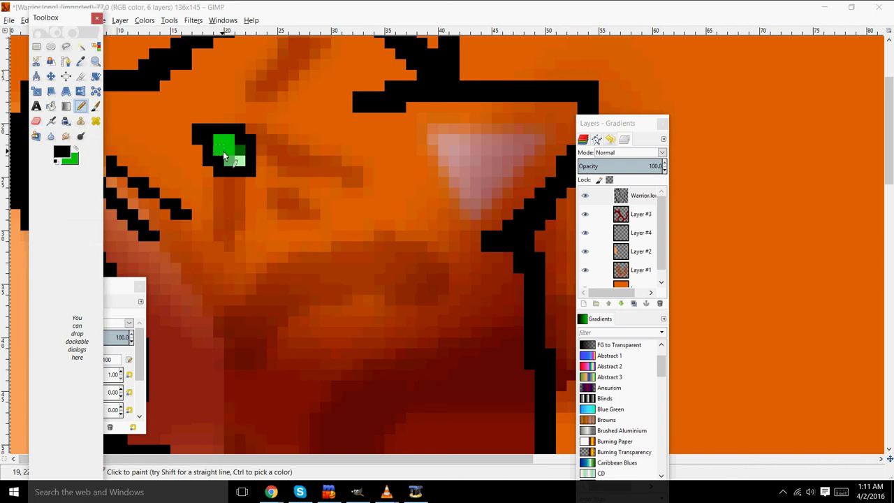
{"action": "left_click", "coordinate": [227, 140]}
Step: Set the foreground colour to white and add a one-pixel highlight in the eye's upper-left corner
{"action": "left_click", "coordinate": [67, 154]}
{"action": "left_click", "coordinate": [66, 137]}
{"action": "left_click", "coordinate": [185, 264]}
{"action": "left_click", "coordinate": [219, 143]}
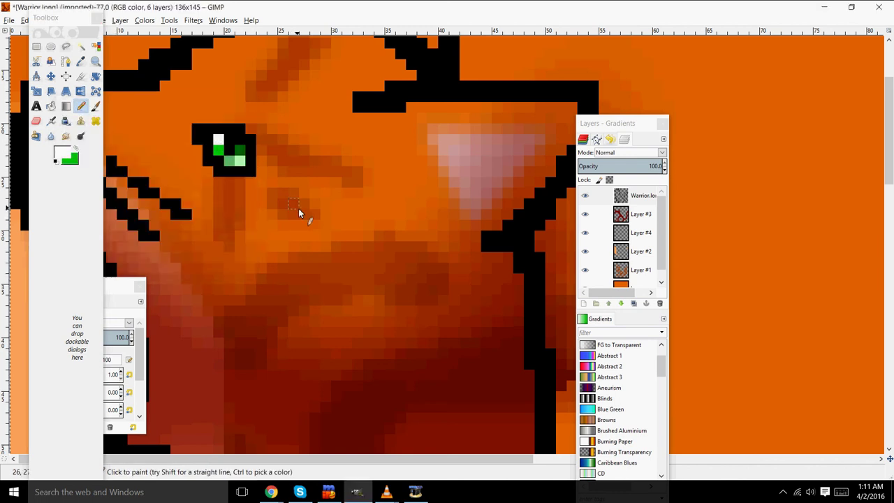
Step: Examine the whole fox drawing to check the coloured eye together with the markings and shading
{"action": "left_click", "coordinate": [95, 61]}
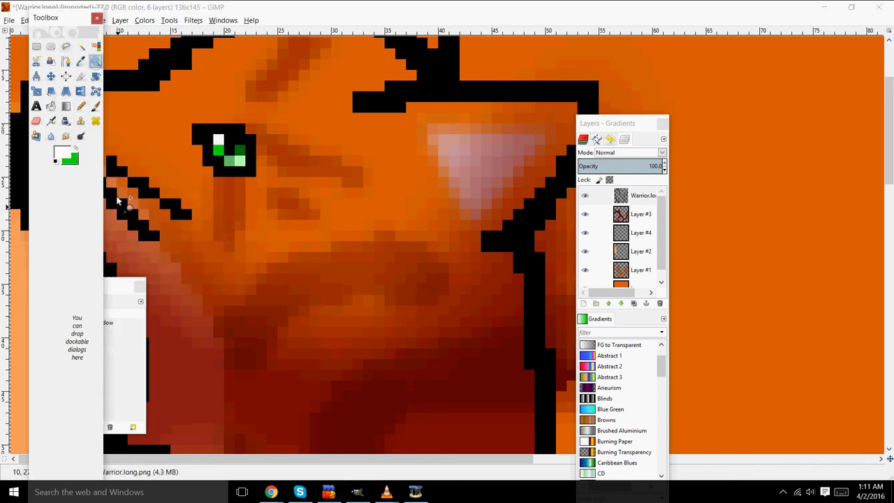
{"action": "left_click", "coordinate": [124, 338]}
{"action": "left_click", "coordinate": [82, 353]}
{"action": "left_click", "coordinate": [250, 293]}
{"action": "left_click", "coordinate": [253, 294]}
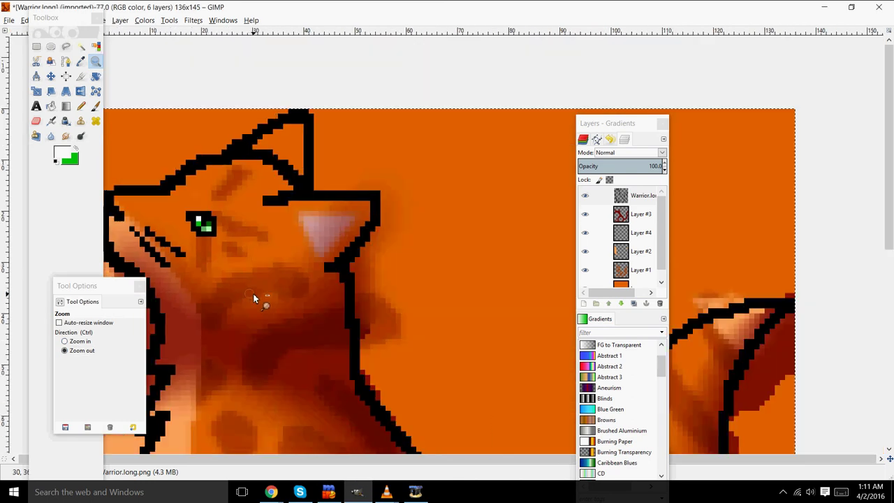
{"action": "left_click", "coordinate": [257, 300]}
{"action": "left_click", "coordinate": [258, 298]}
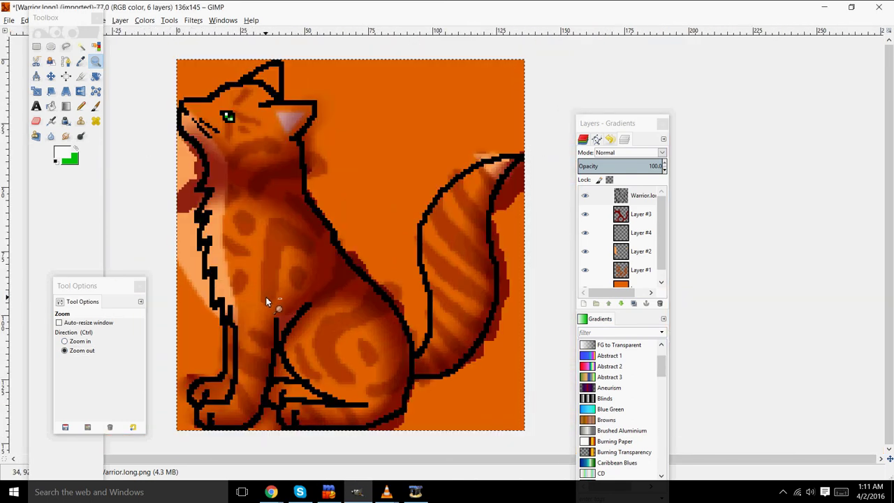
{"action": "left_click", "coordinate": [257, 300]}
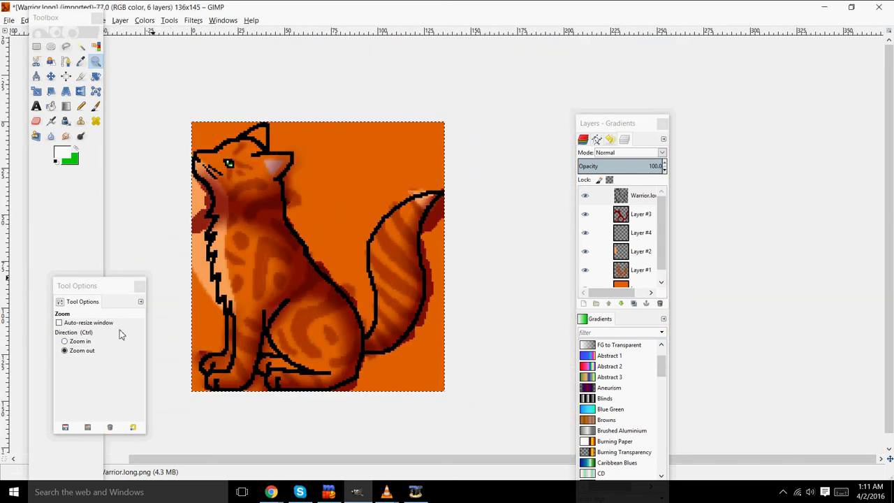
{"action": "left_click", "coordinate": [81, 341]}
{"action": "left_click", "coordinate": [242, 285]}
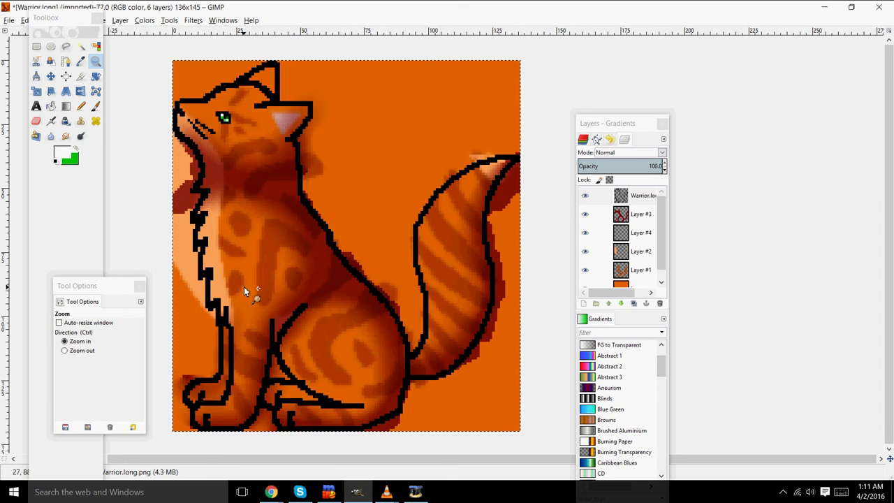
Step: Choose the Bucket Fill tool, set the background colour to purple and swap it into the foreground
{"action": "left_click", "coordinate": [51, 106]}
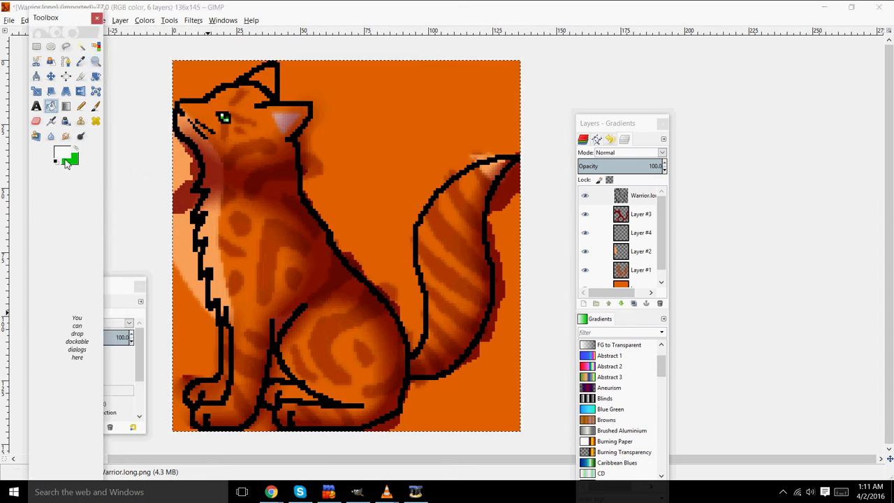
{"action": "left_click", "coordinate": [70, 159]}
{"action": "left_click", "coordinate": [140, 161]}
{"action": "left_click", "coordinate": [140, 152]}
{"action": "left_click", "coordinate": [118, 165]}
{"action": "left_click", "coordinate": [178, 264]}
{"action": "left_click", "coordinate": [202, 317]}
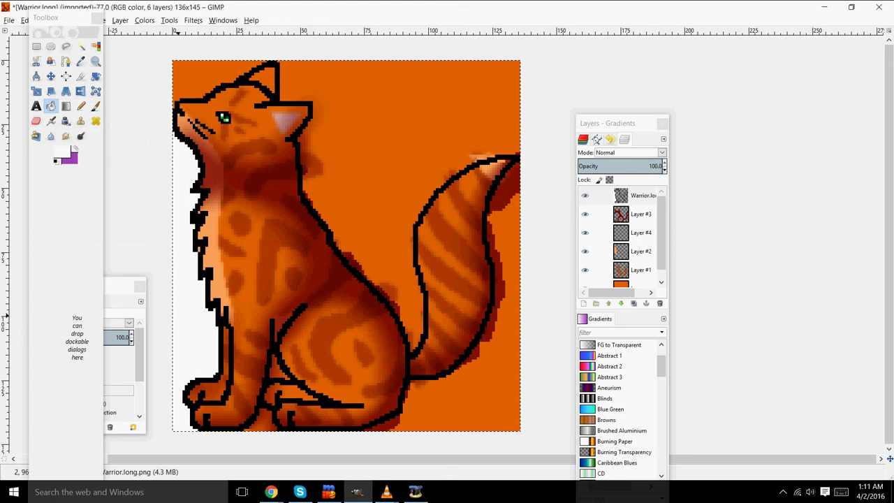
{"action": "key", "text": "ctrl+z"}
{"action": "left_click", "coordinate": [76, 148]}
{"action": "left_click", "coordinate": [75, 150]}
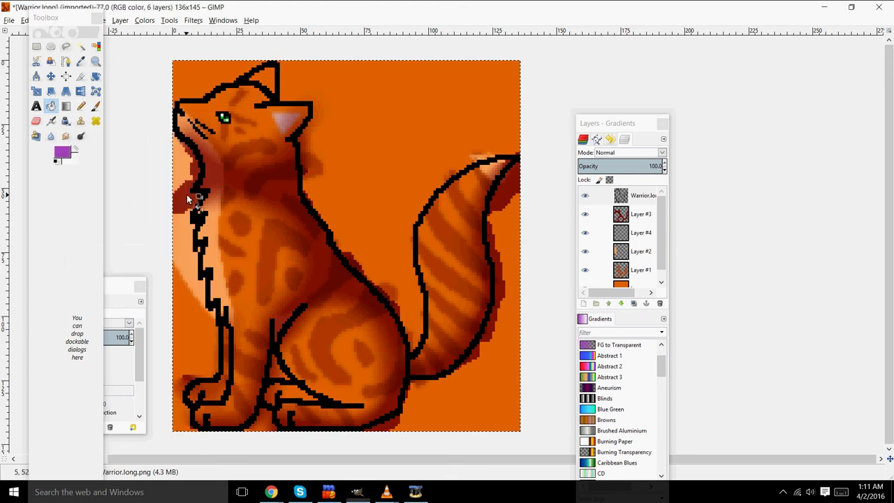
Step: Fill every area outside the fox's outline with purple on the line-art layer, including the gap between the legs
{"action": "left_click", "coordinate": [194, 199]}
{"action": "left_click", "coordinate": [346, 212]}
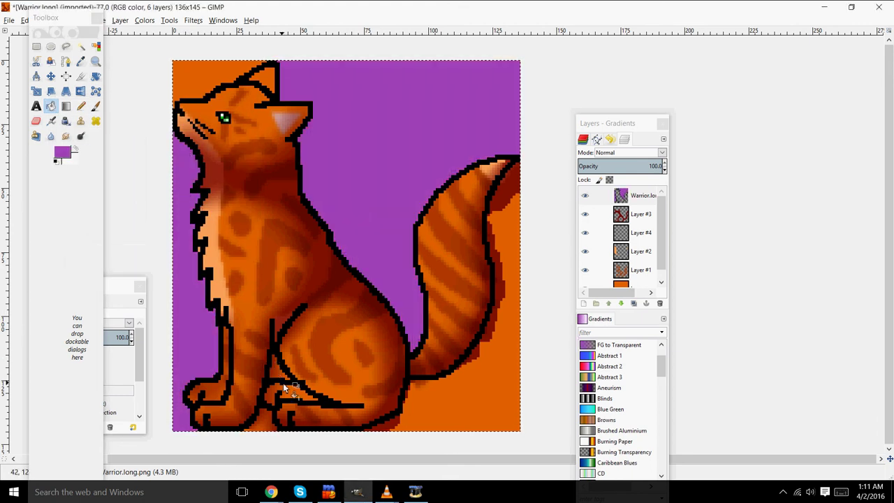
{"action": "left_click", "coordinate": [276, 374]}
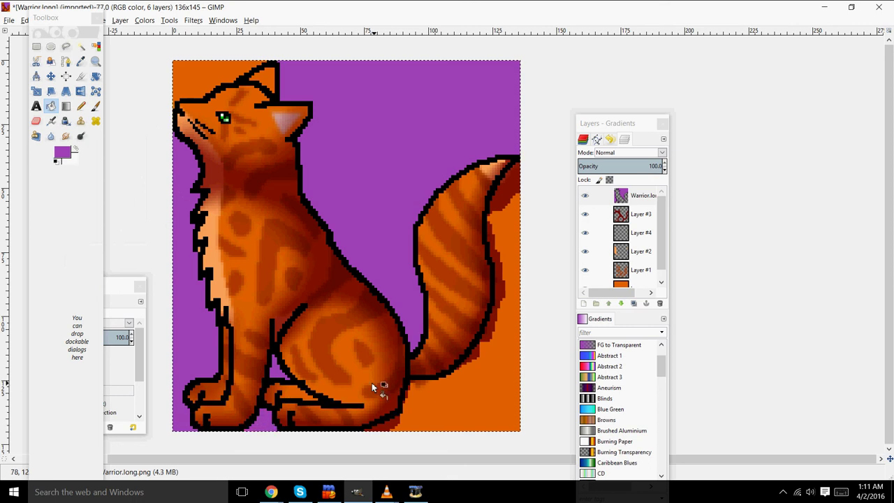
{"action": "left_click", "coordinate": [428, 392]}
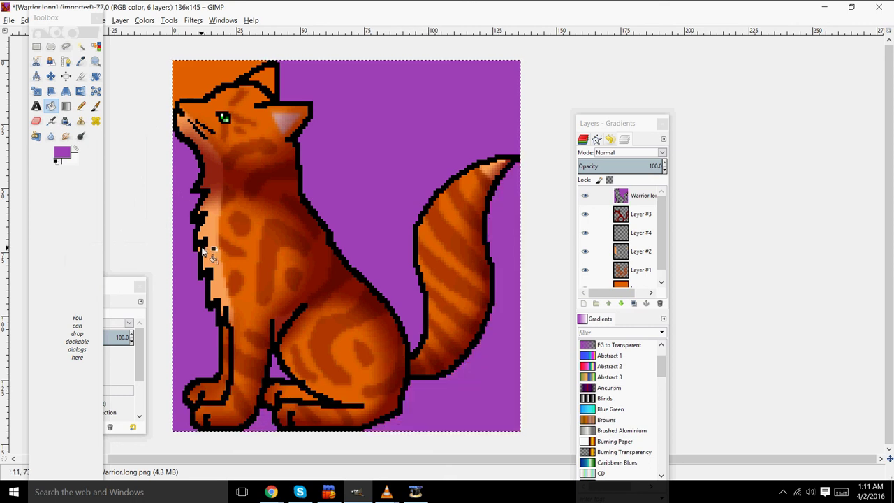
{"action": "left_click", "coordinate": [183, 90]}
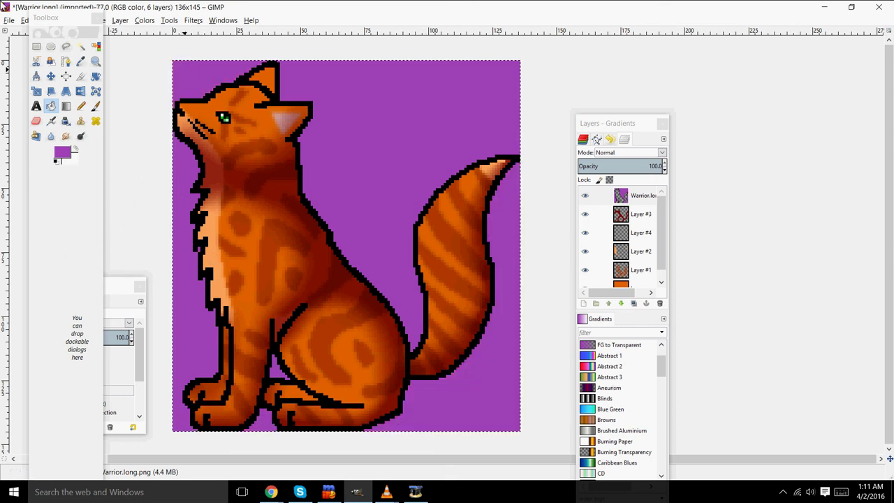
Step: Select the purple surroundings by colour and delete them from the line-art layer
{"action": "left_click", "coordinate": [96, 47]}
{"action": "left_click", "coordinate": [392, 190]}
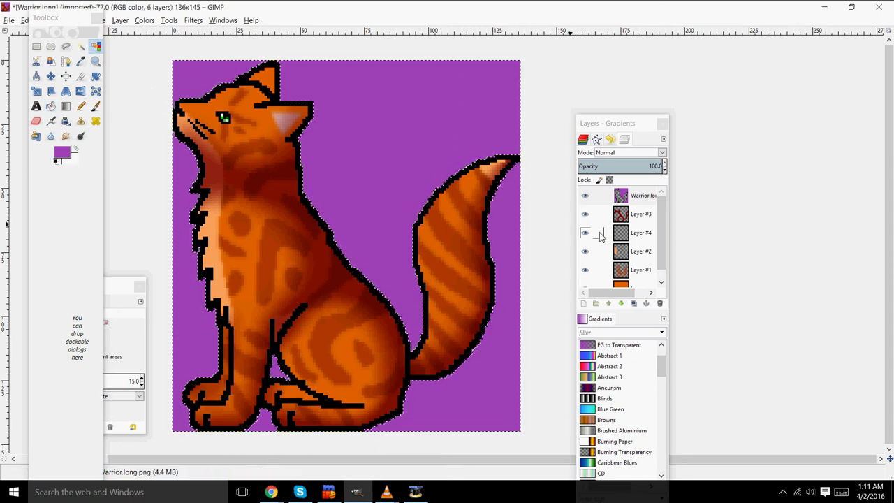
{"action": "key", "text": "Delete"}
Step: Clear the selected area outside the fox on Layer #3, Layer #4, Layer #2, Layer #1 and the orange base layer
{"action": "left_click", "coordinate": [645, 216]}
{"action": "key", "text": "Delete"}
{"action": "left_click", "coordinate": [642, 236]}
{"action": "left_click", "coordinate": [646, 252]}
{"action": "key", "text": "Delete"}
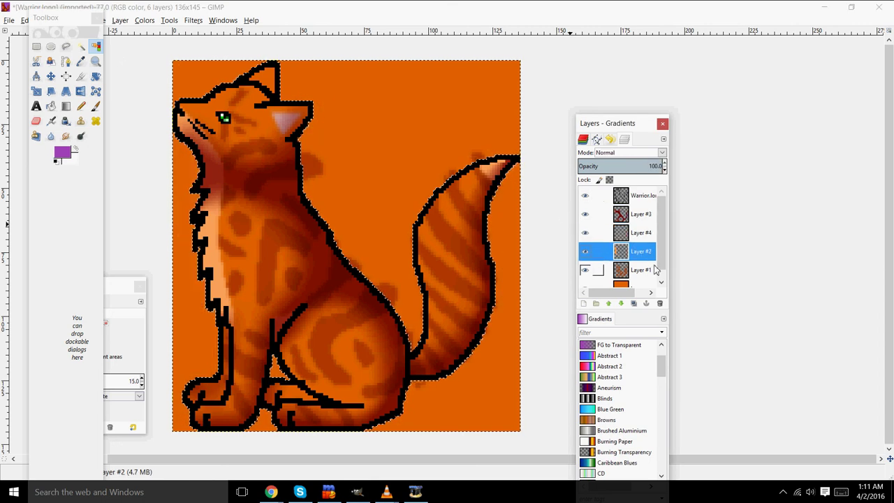
{"action": "left_click", "coordinate": [650, 269]}
{"action": "left_click", "coordinate": [656, 282]}
{"action": "key", "text": "Delete"}
{"action": "left_click", "coordinate": [644, 260]}
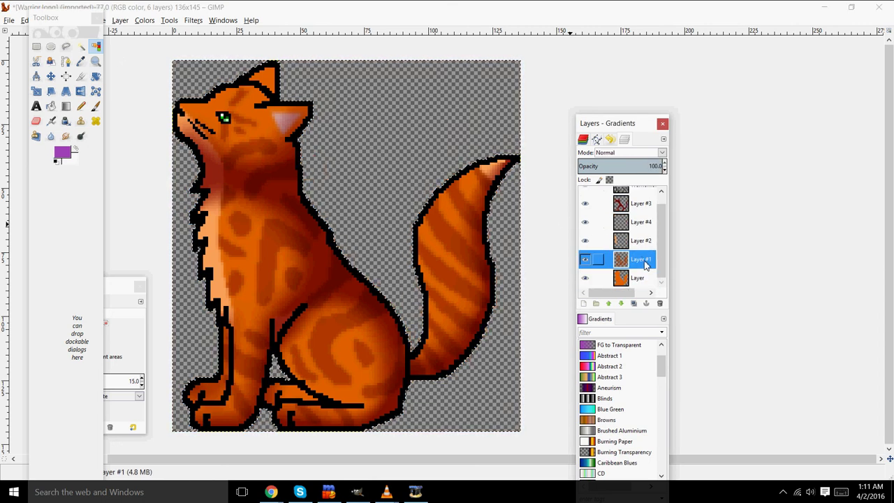
Step: Clear the selection, make Layer #3 active and sample its dark red shading as the foreground colour
{"action": "key", "text": "ctrl+shift+a"}
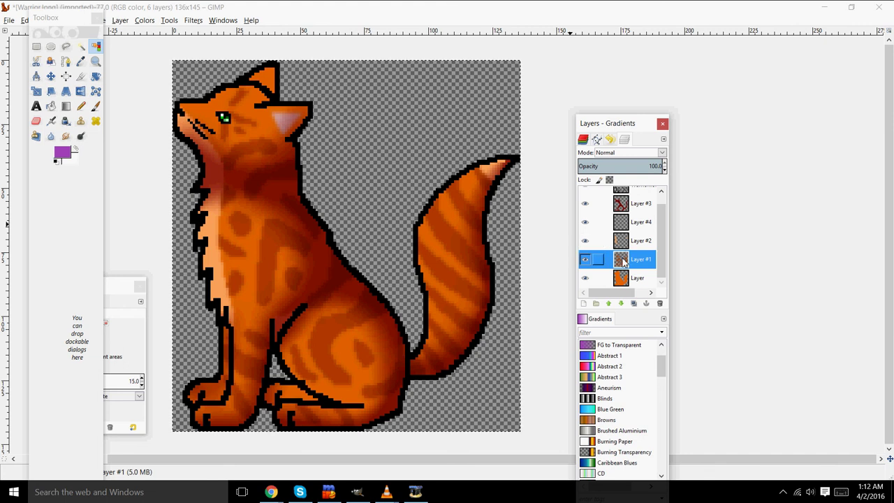
{"action": "left_click", "coordinate": [592, 204]}
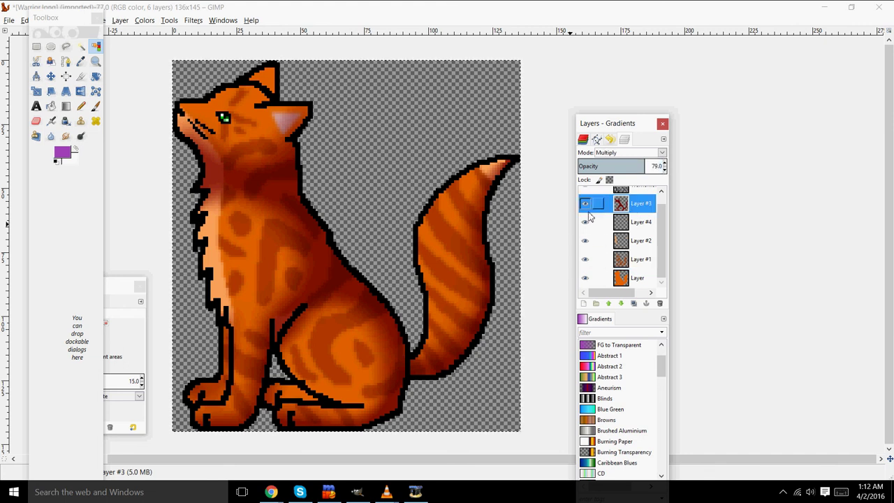
{"action": "key", "text": "o"}
{"action": "left_click", "coordinate": [238, 173]}
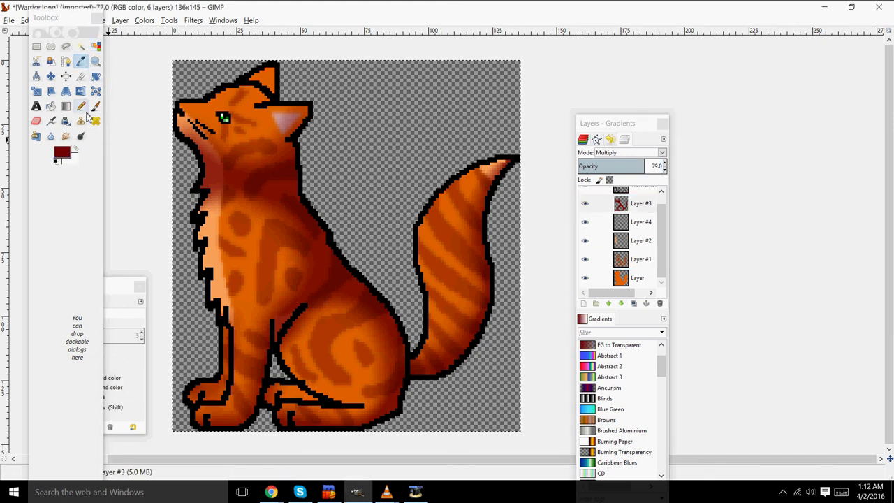
Step: Paint dark red shading with the Pencil along the tail's right side, from the tip down to the base, on Layer #3
{"action": "left_click", "coordinate": [82, 107]}
{"action": "left_click", "coordinate": [120, 371]}
{"action": "left_click", "coordinate": [121, 371]}
{"action": "left_click", "coordinate": [121, 371]}
{"action": "left_click", "coordinate": [121, 371]}
{"action": "mouse_move", "coordinate": [426, 373]}
{"action": "left_mouse_down"}
{"action": "mouse_move", "coordinate": [471, 326]}
{"action": "mouse_move", "coordinate": [468, 214]}
{"action": "mouse_move", "coordinate": [478, 193]}
{"action": "mouse_move", "coordinate": [423, 209]}
{"action": "mouse_move", "coordinate": [485, 201]}
{"action": "mouse_move", "coordinate": [472, 211]}
{"action": "mouse_move", "coordinate": [455, 293]}
{"action": "mouse_move", "coordinate": [454, 253]}
{"action": "left_mouse_up"}
{"action": "left_click", "coordinate": [81, 106]}
{"action": "key", "text": "ctrl+z"}
Step: Blur the dark red tail shading on Layer #3 until it blends softly into the orange stripes, then switch to the Move tool
{"action": "left_click", "coordinate": [51, 136]}
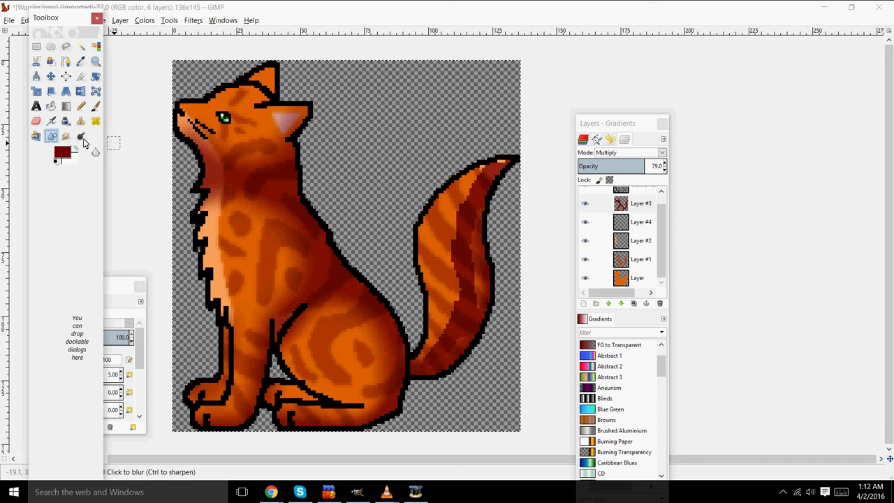
{"action": "left_click_drag", "start_coordinate": [475, 190], "coordinate": [454, 245]}
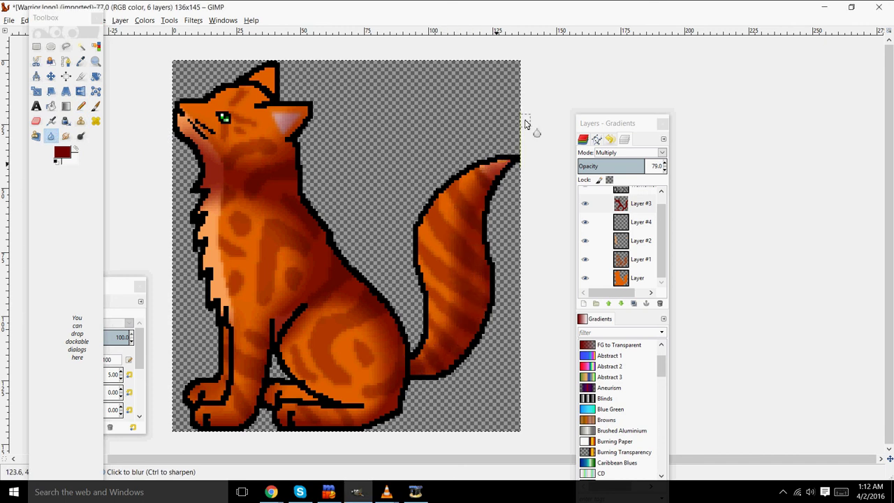
{"action": "left_click_drag", "start_coordinate": [462, 213], "coordinate": [464, 328]}
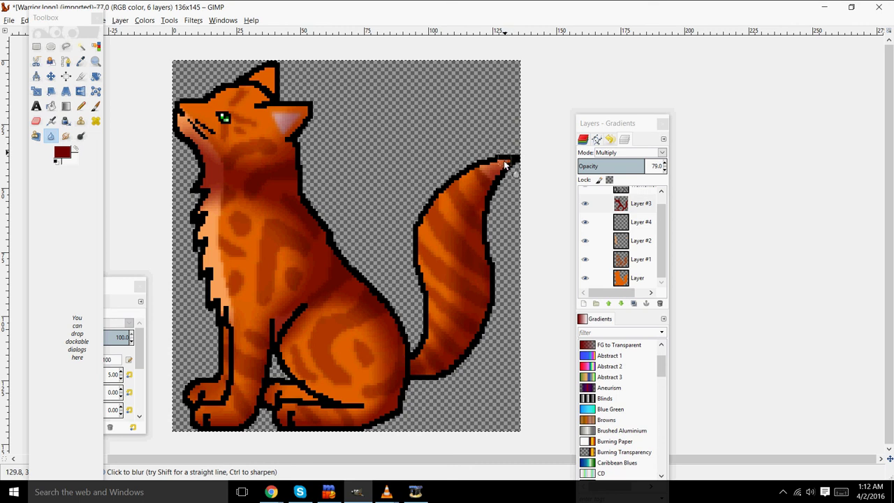
{"action": "key", "text": "m"}
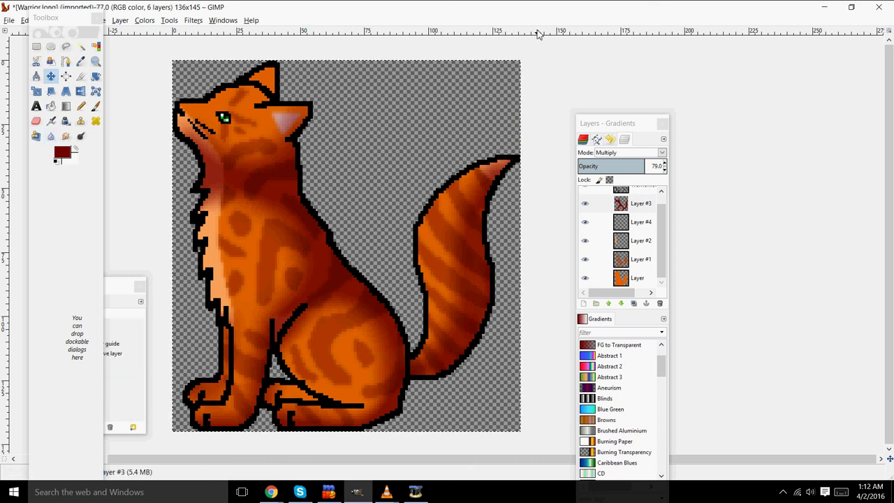